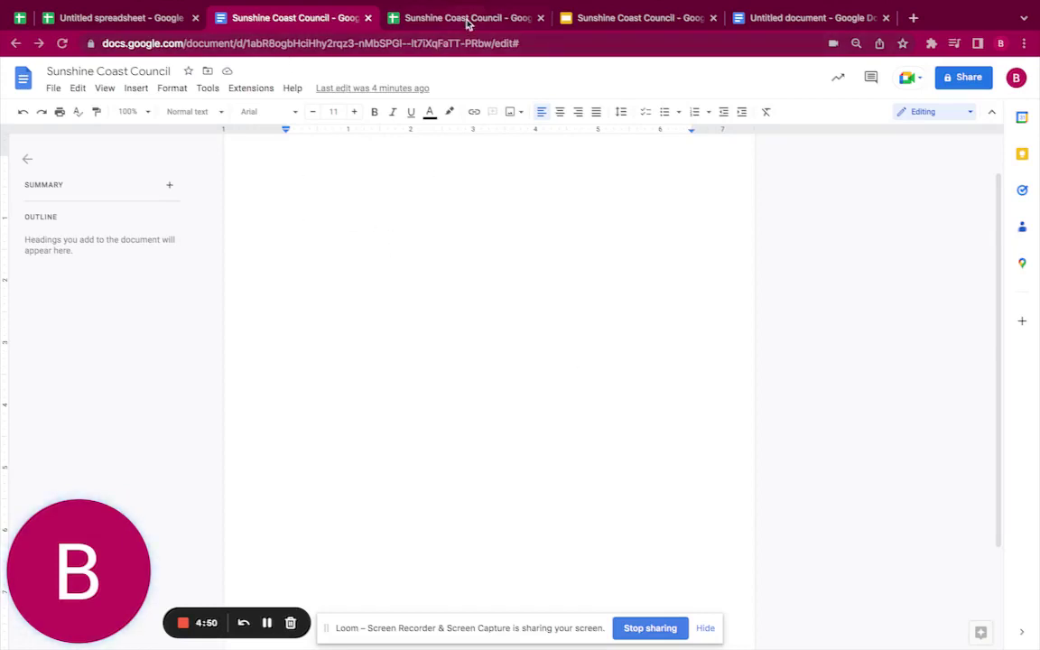
Step: Look over the open Council Sheets, Slides and Docs files, ending on the Sunshine Coast Council spreadsheet
click(466, 22)
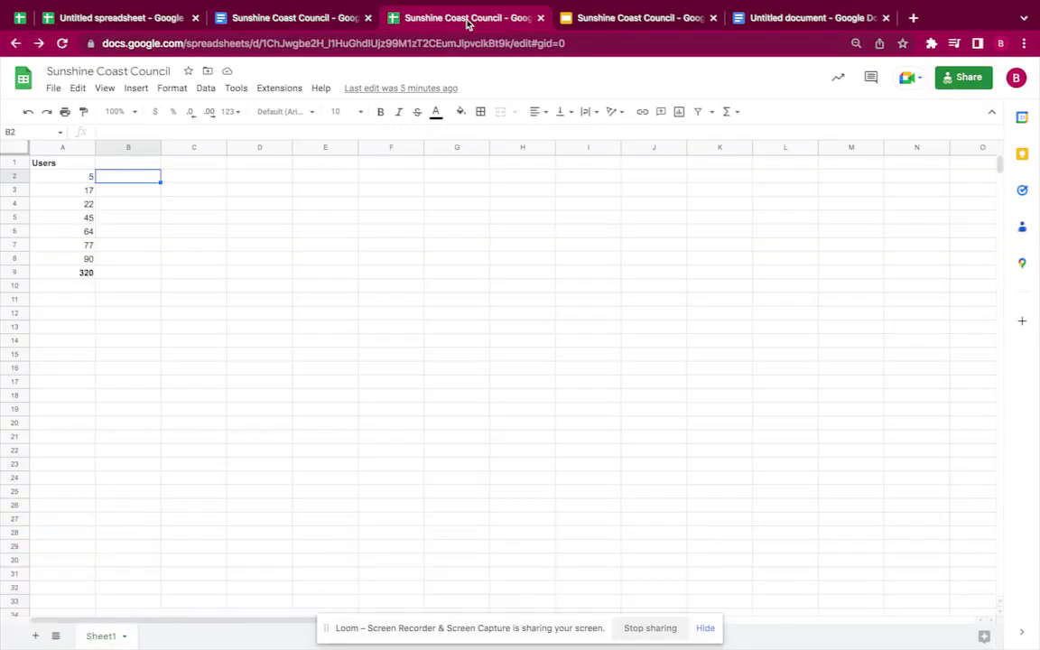
click(658, 16)
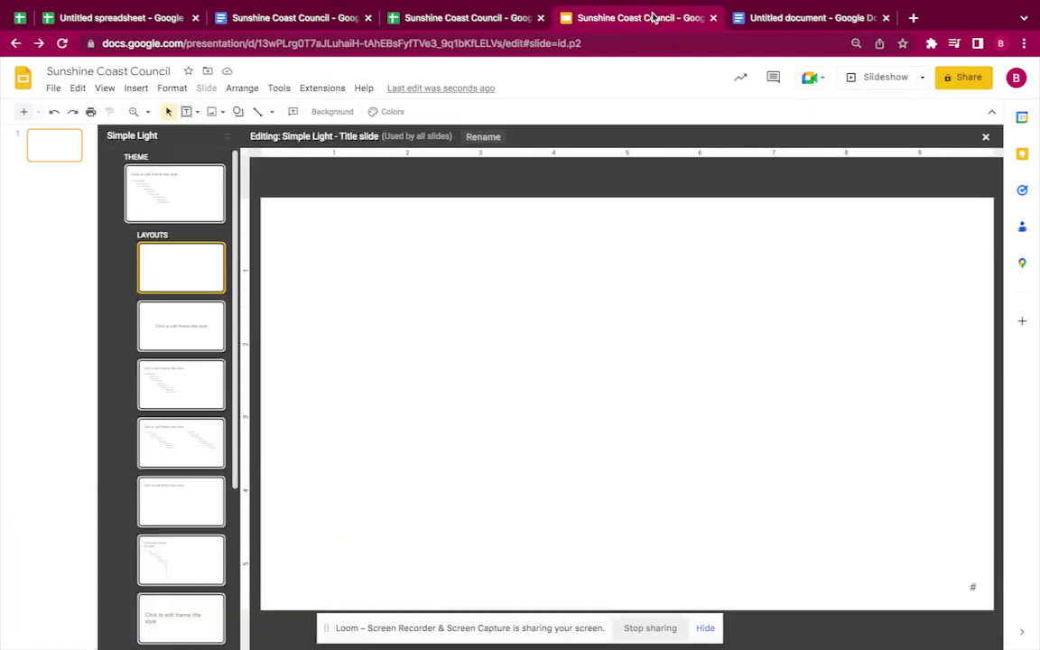
click(283, 21)
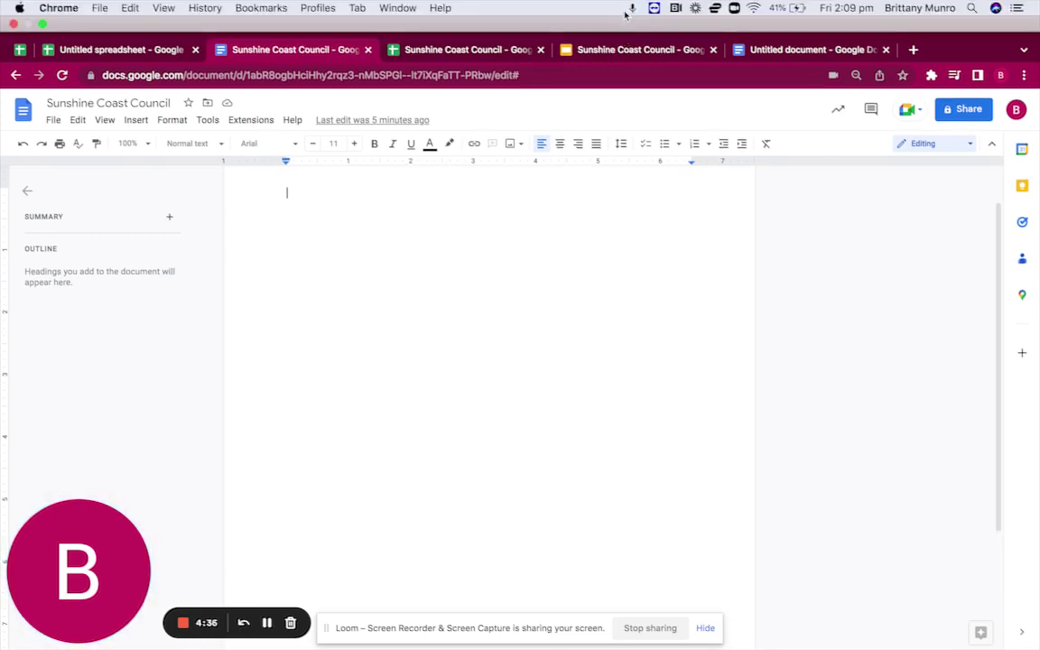
click(623, 48)
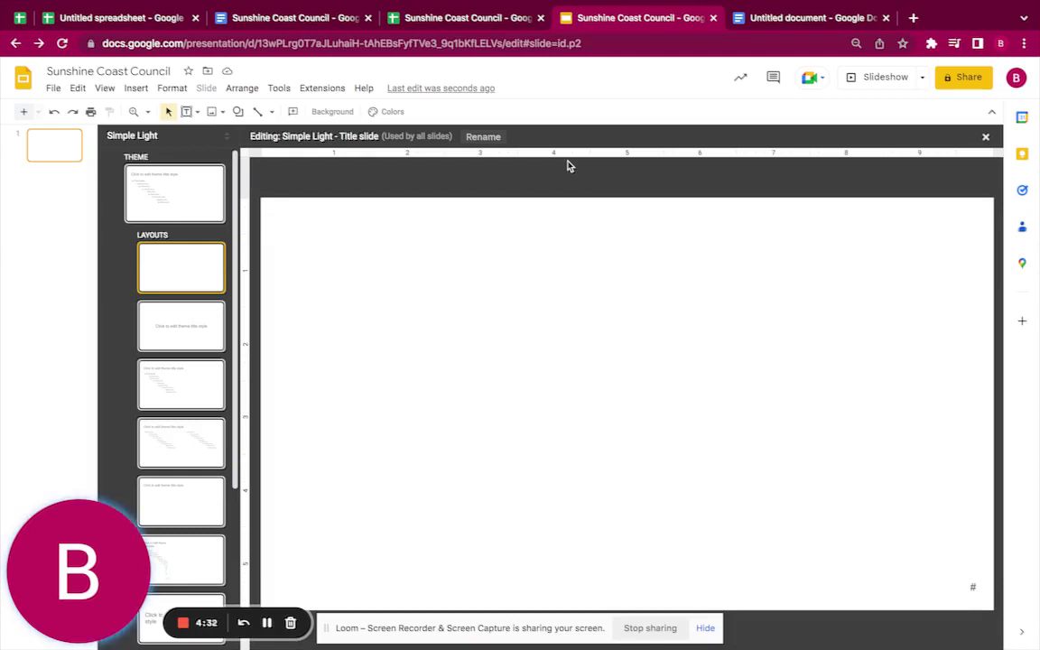
click(464, 21)
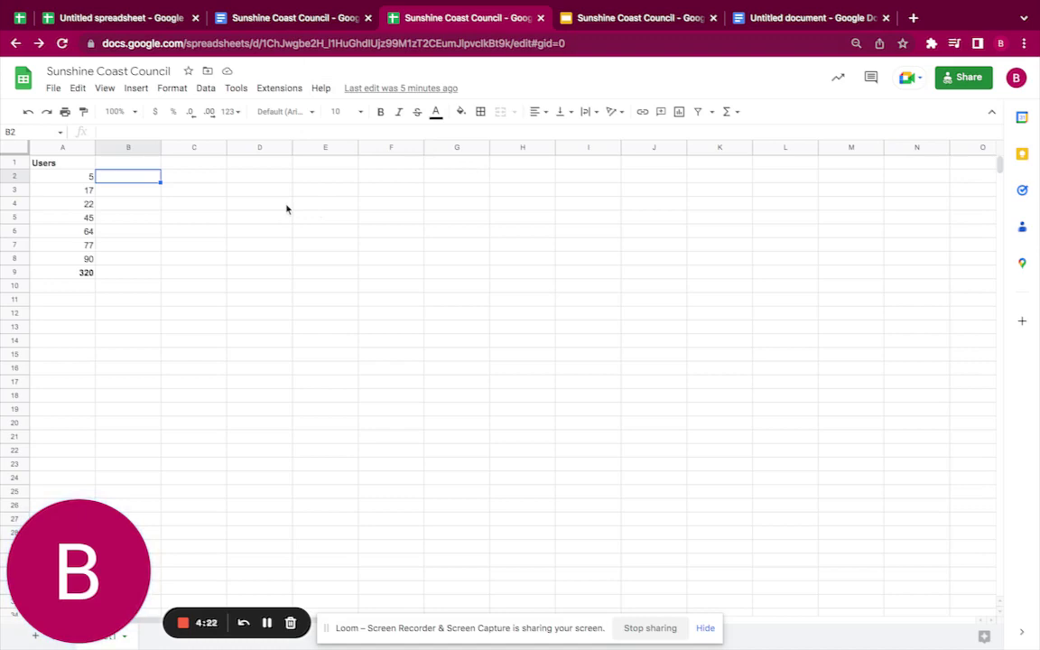
Step: Check the spreadsheet's link sharing under File > Share, keeping anyone-with-the-link access as Editor
click(52, 90)
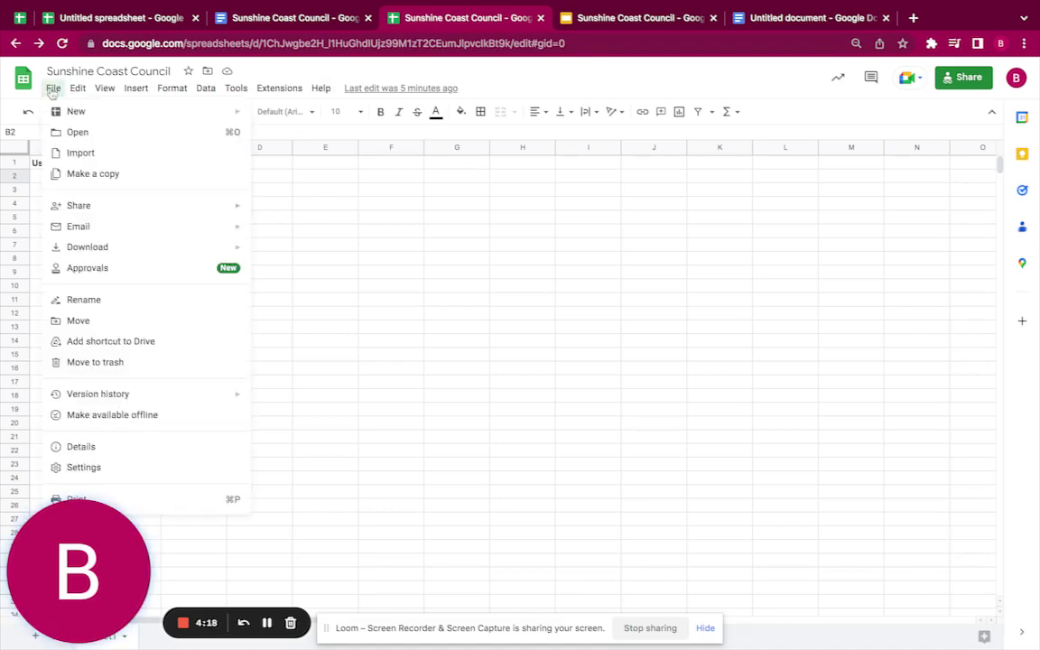
mouse_move(178, 215)
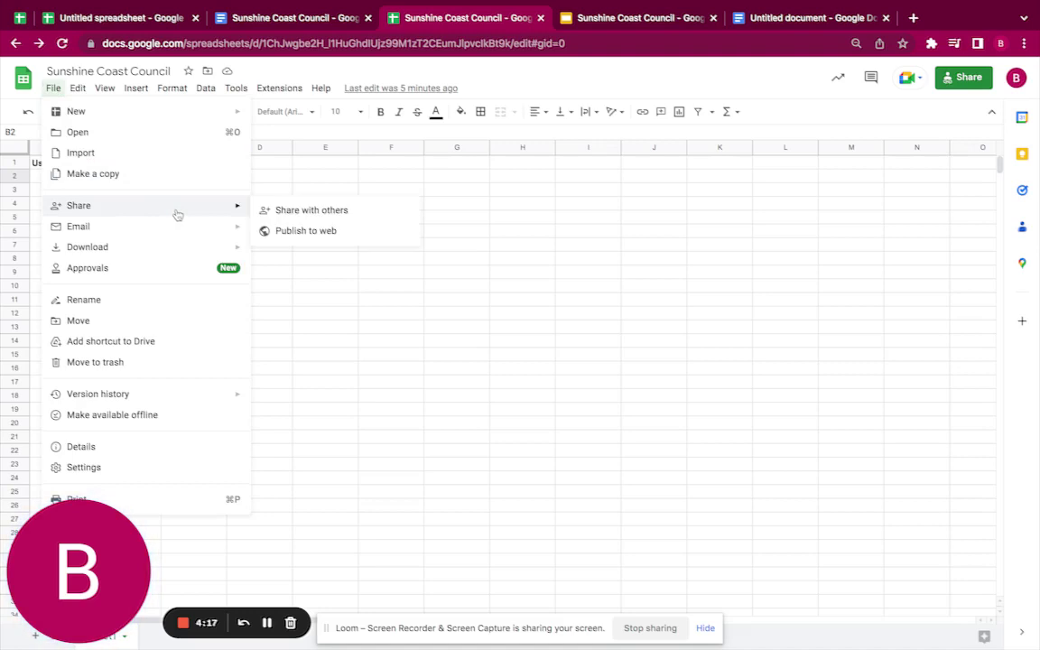
click(315, 213)
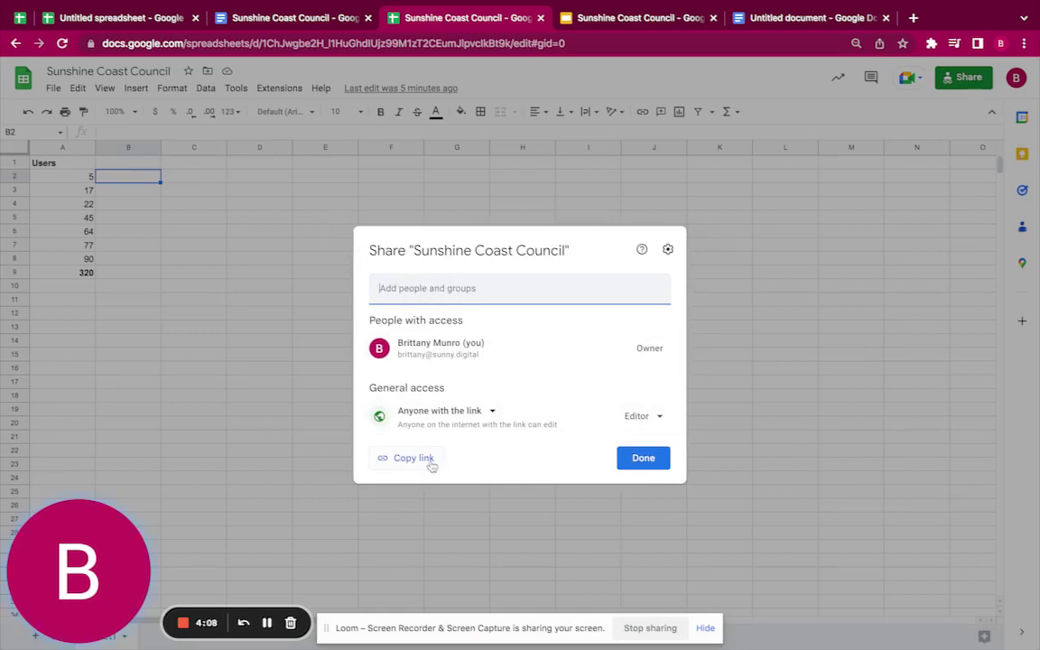
click(654, 417)
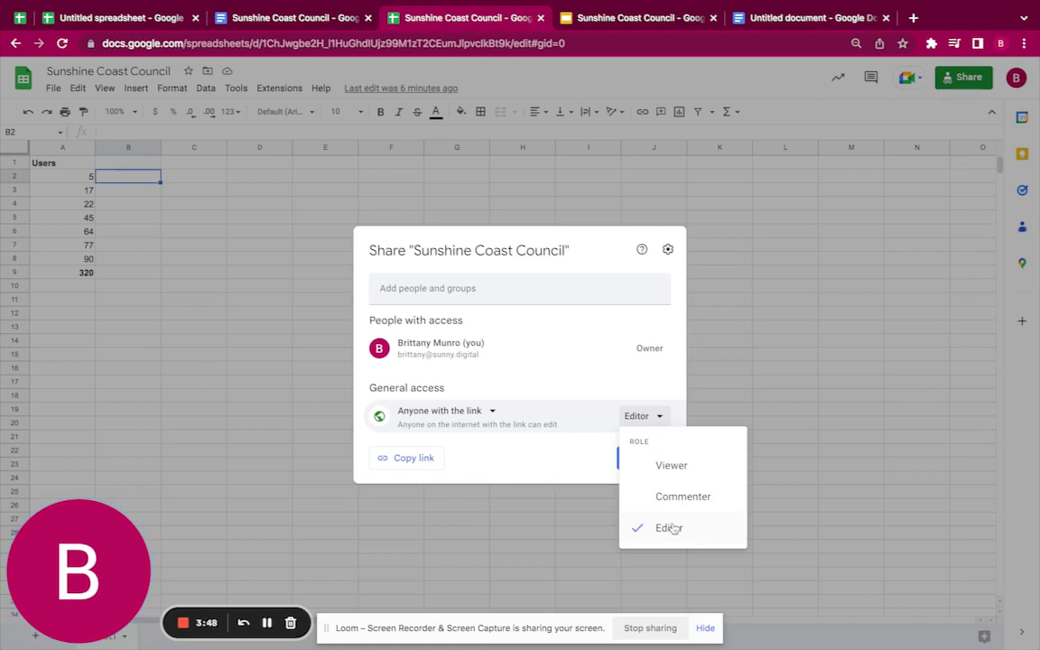
click(586, 364)
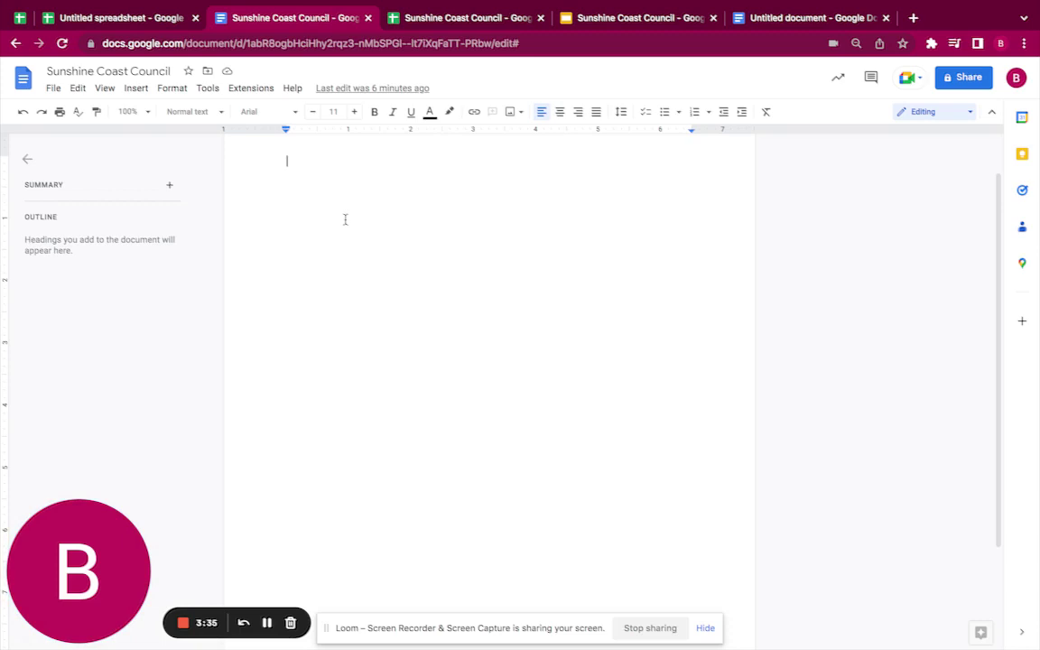
Step: Add a Heading 1 line 'HEADING 1' followed by a bulleted 'Test' item
key(Return)
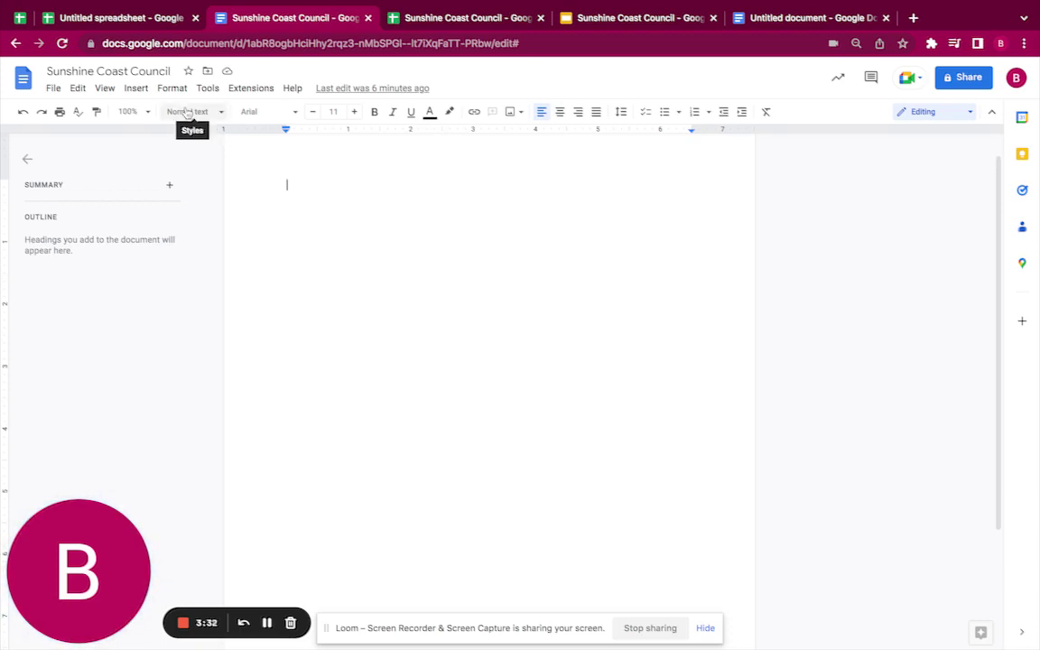
click(186, 110)
mouse_move(239, 288)
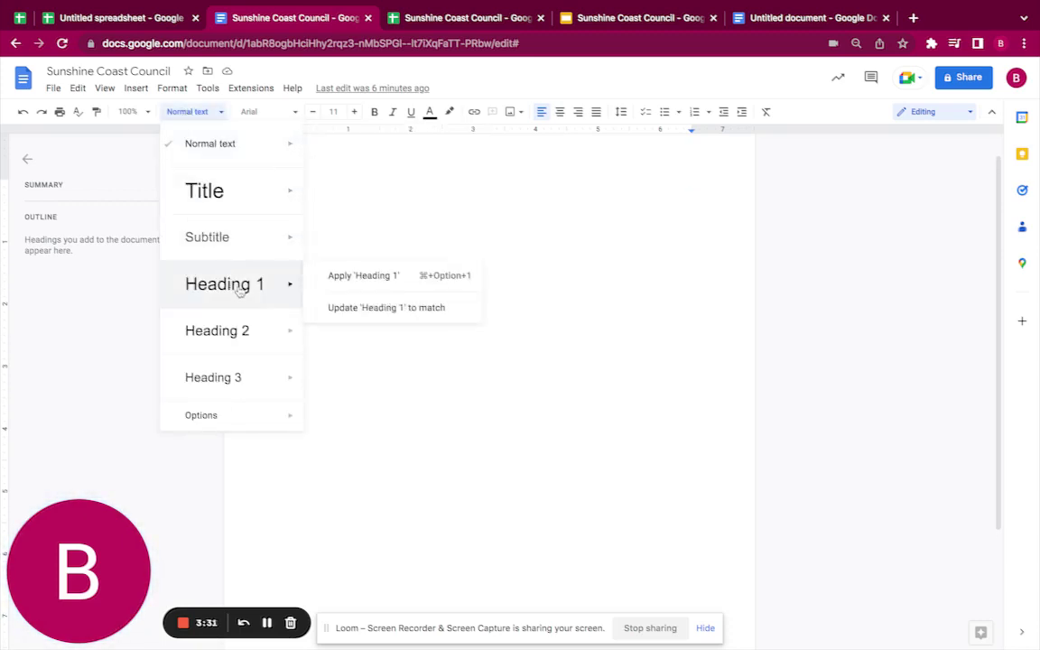
click(344, 280)
text(HE)
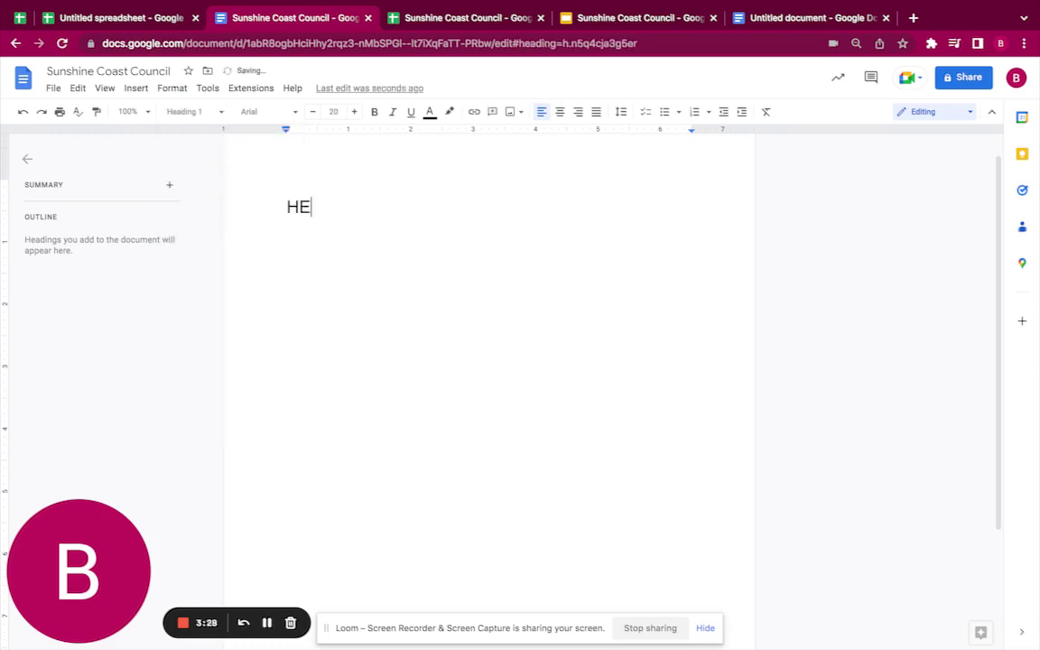
text(ADING 1)
key(Return)
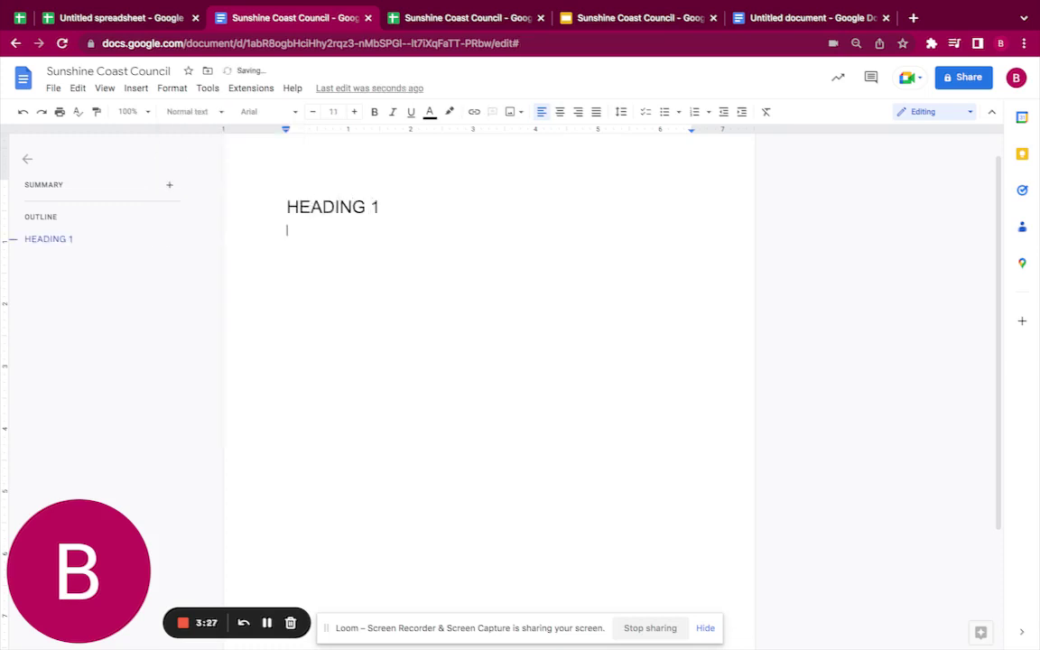
click(665, 113)
text(Test)
key(Return)
key(Return)
Step: Add a second heading 'HEADING 2' with its own bulleted 'Test' item beneath
click(186, 112)
mouse_move(283, 281)
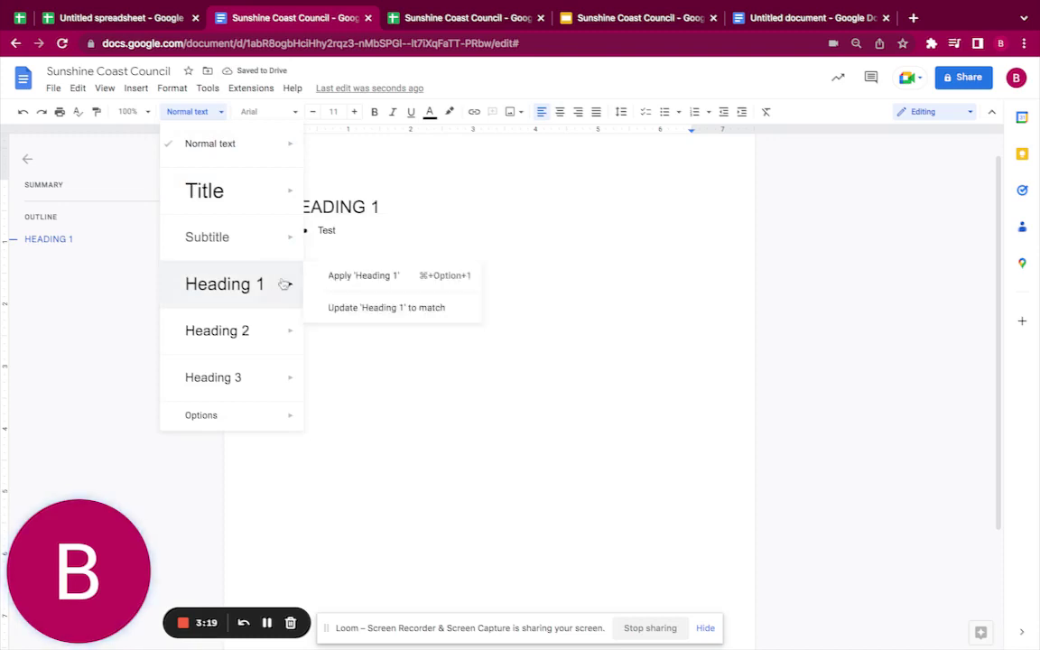
click(342, 274)
text(HEADING 2)
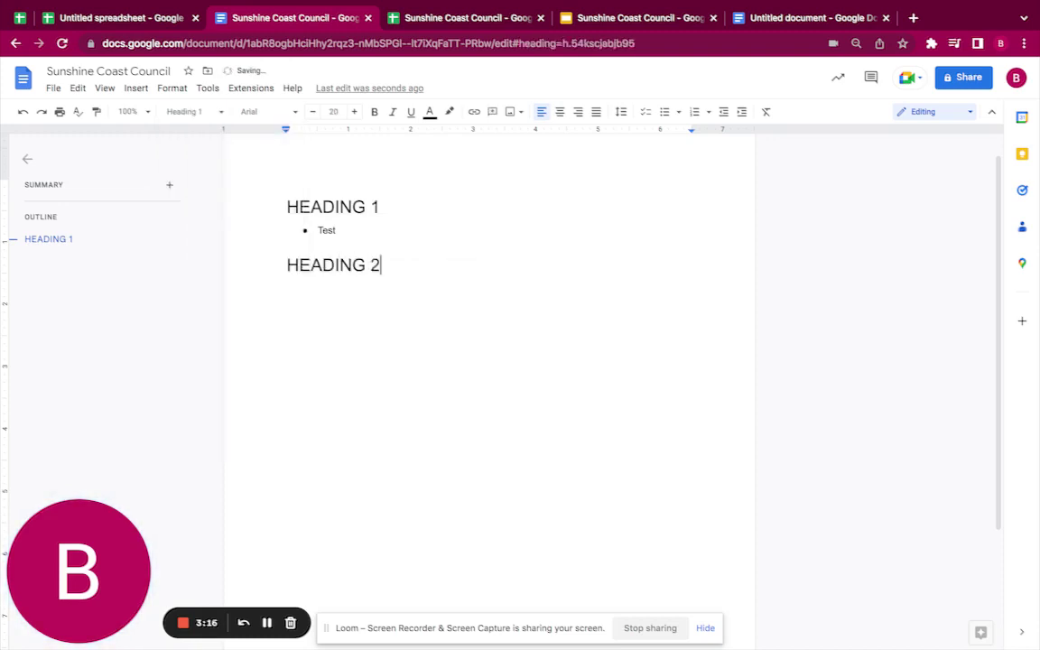
key(Return)
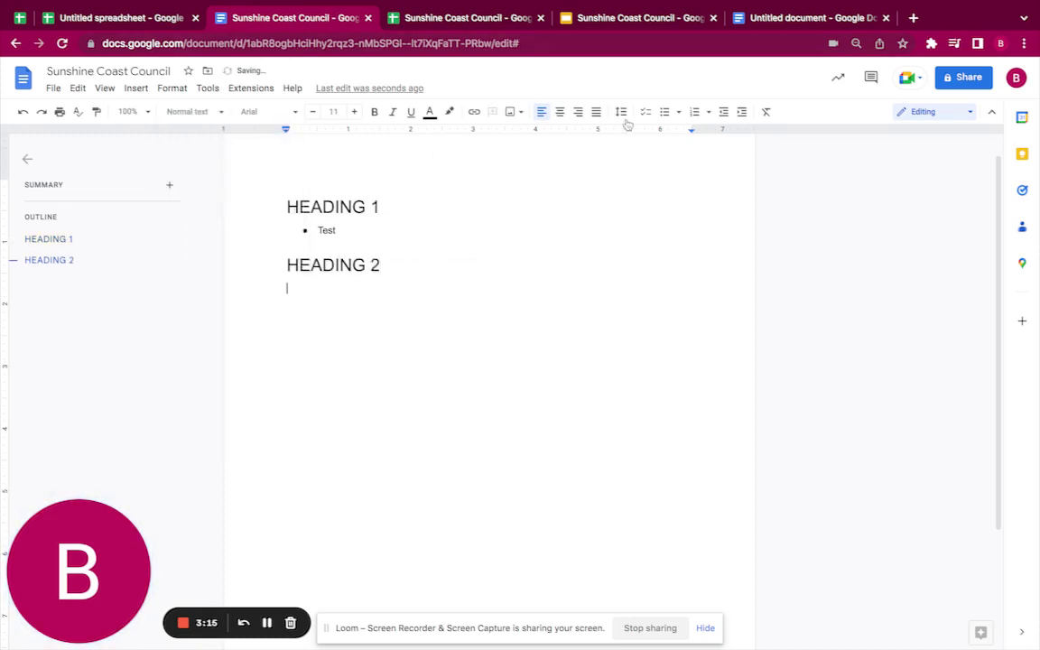
click(665, 111)
text(Te)
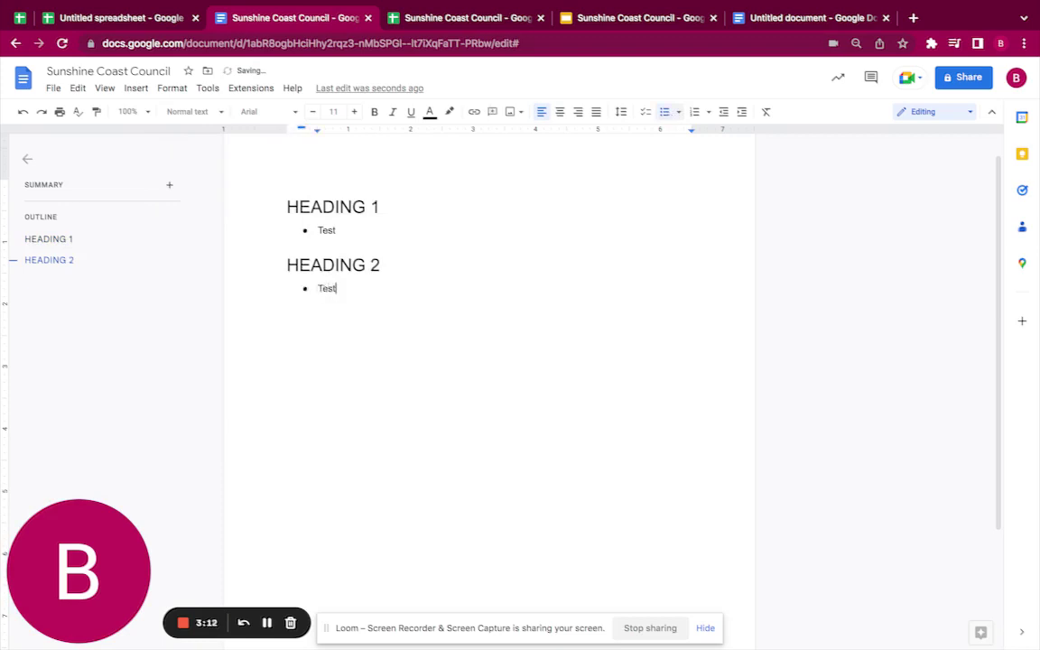
text(st)
key(Return)
key(Return)
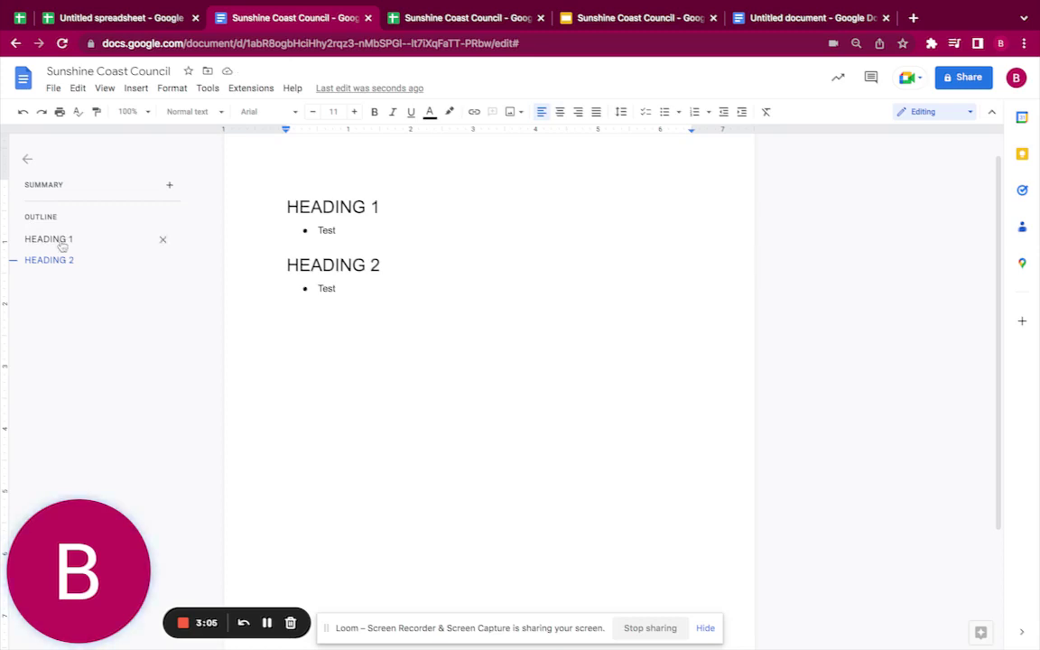
Step: Jump to each heading via the outline, then return to the spreadsheet and select A2:A8
click(49, 240)
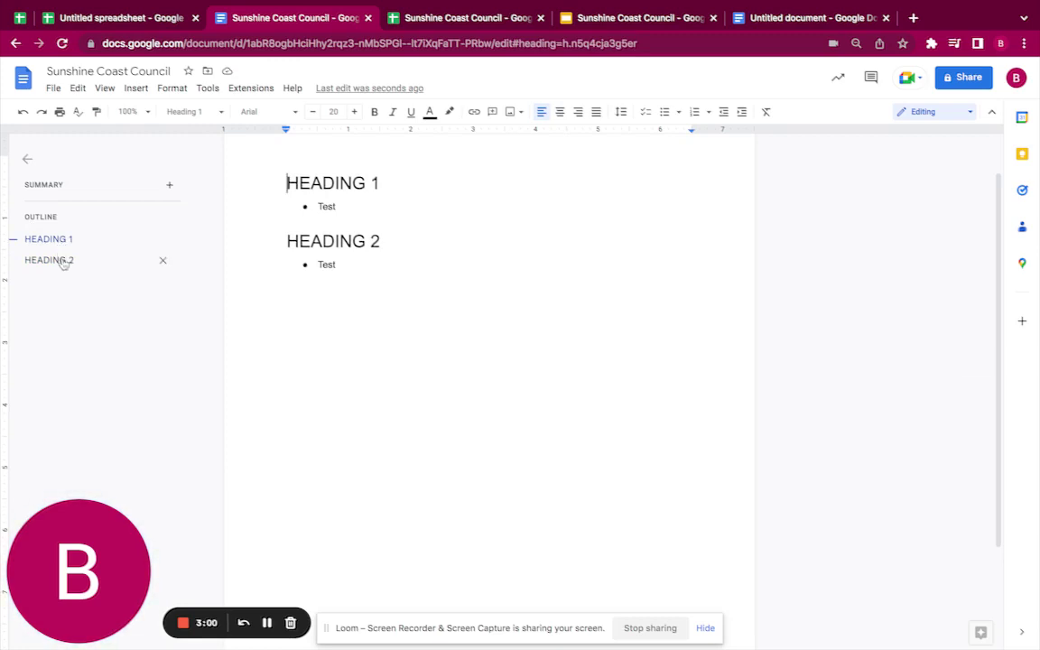
click(50, 260)
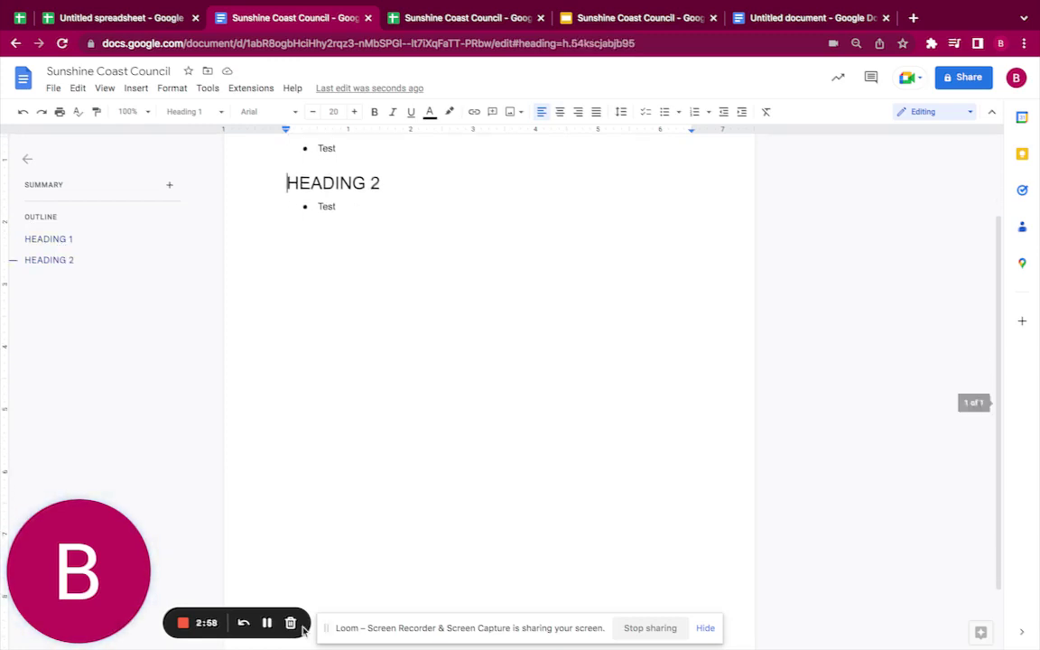
key(ctrl+Tab)
drag(76, 261, 84, 176)
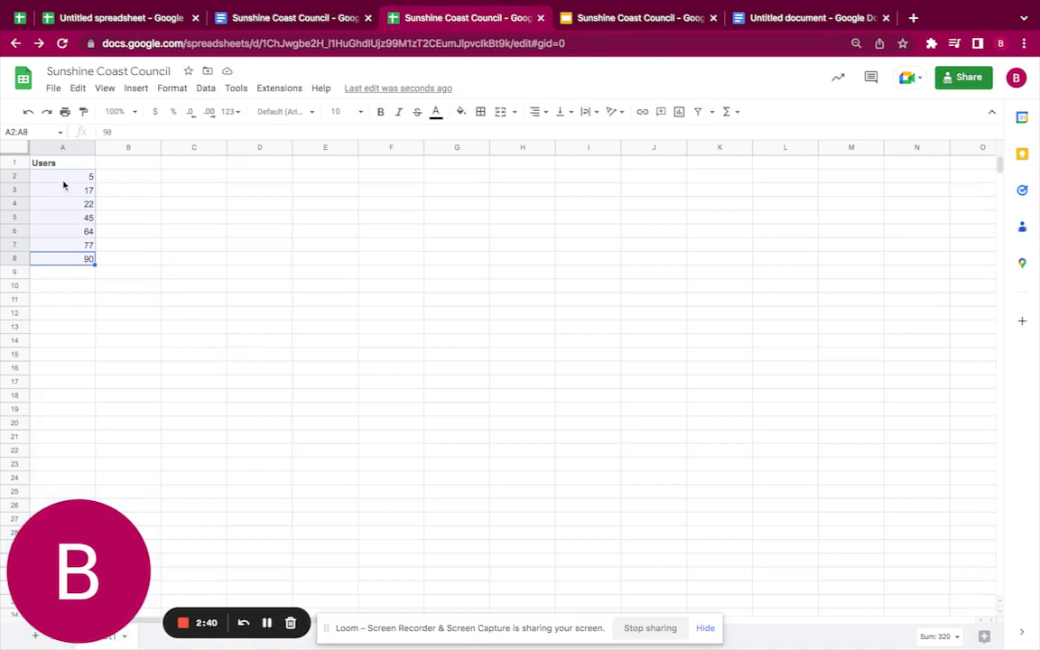
Step: Enter =SUM(A2:A8) in cell A9 so the Users total reads 320
click(66, 273)
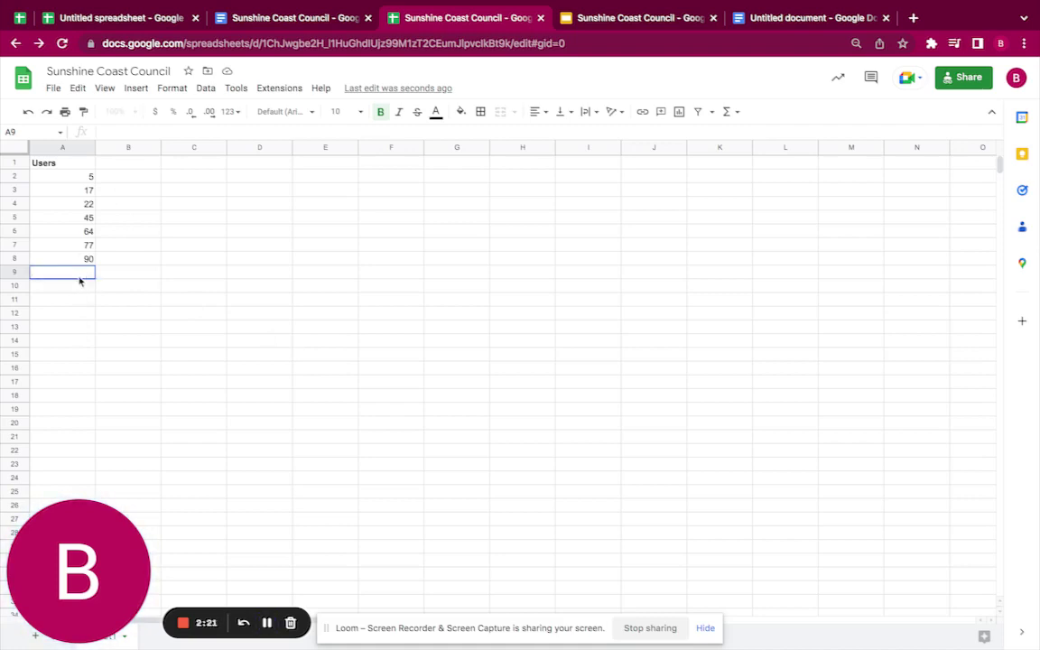
text(=SUM()
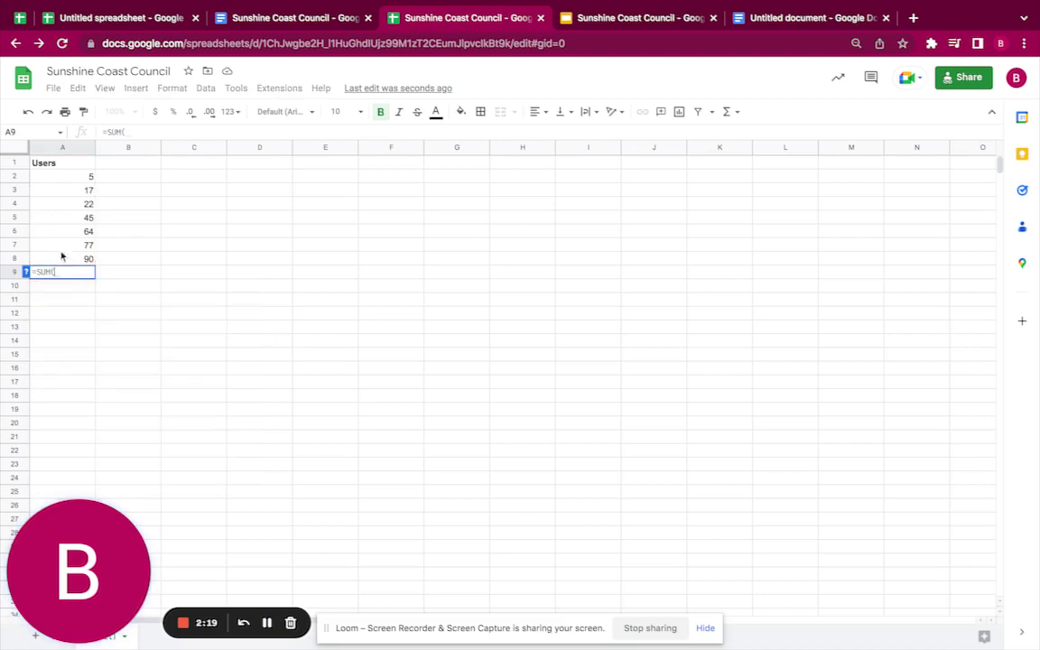
click(90, 176)
drag(89, 176, 89, 260)
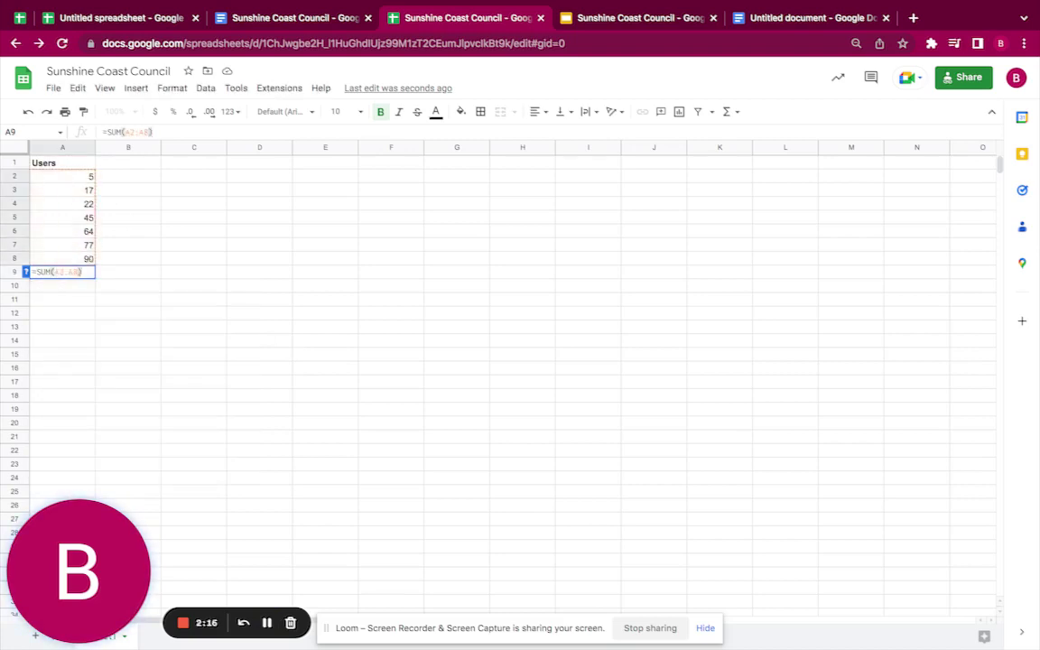
key(Return)
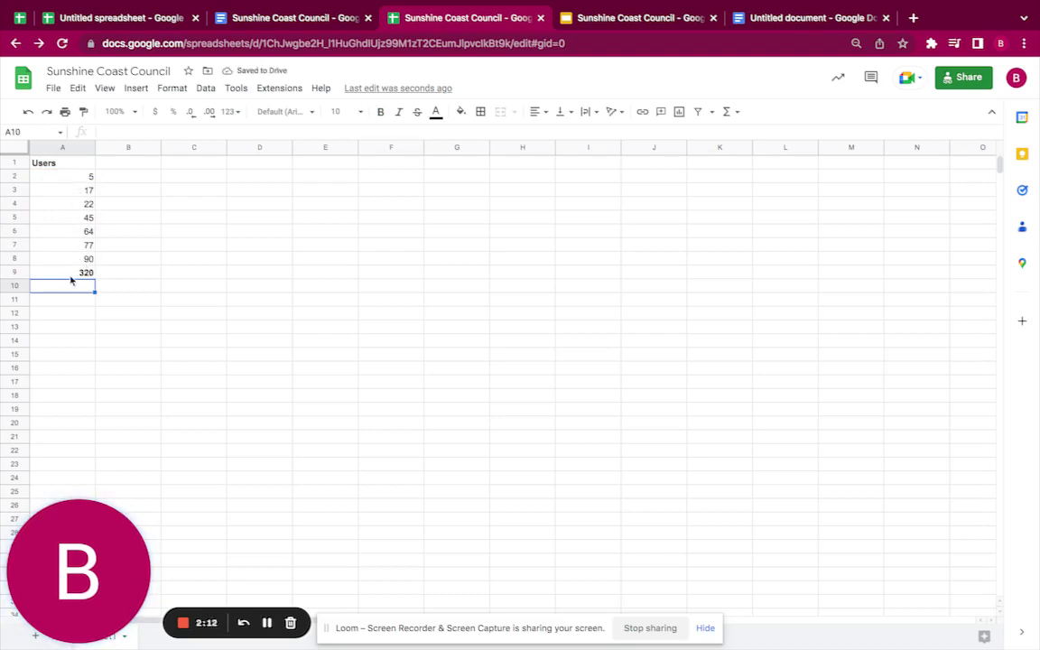
click(83, 274)
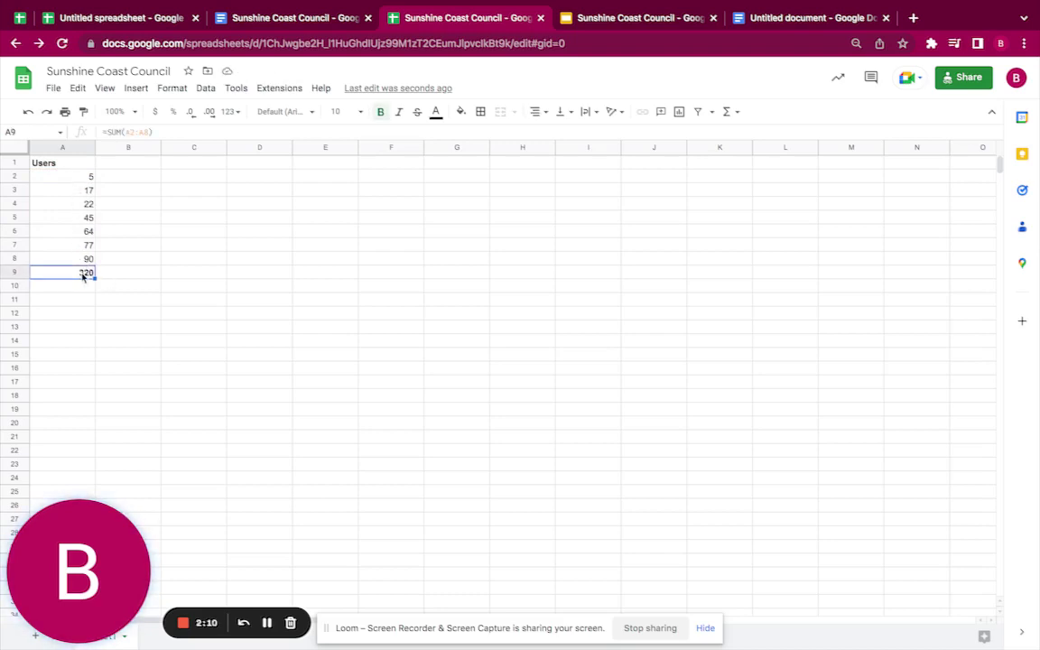
Step: Replace the A9 total with a SUM over A2:A8 inserted from the Functions menu
key(Delete)
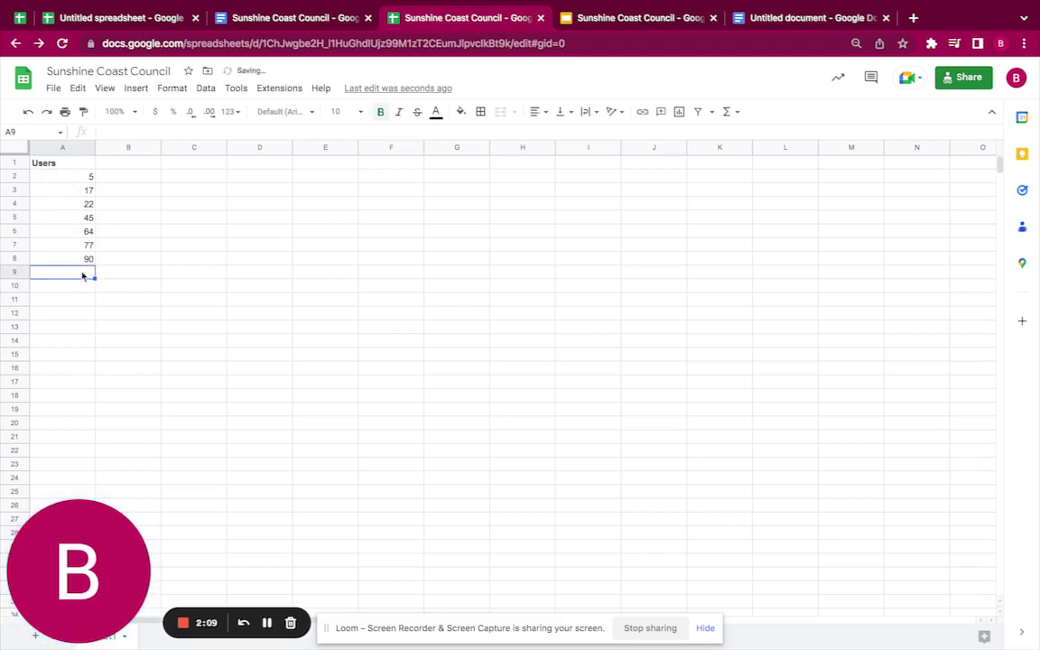
click(728, 112)
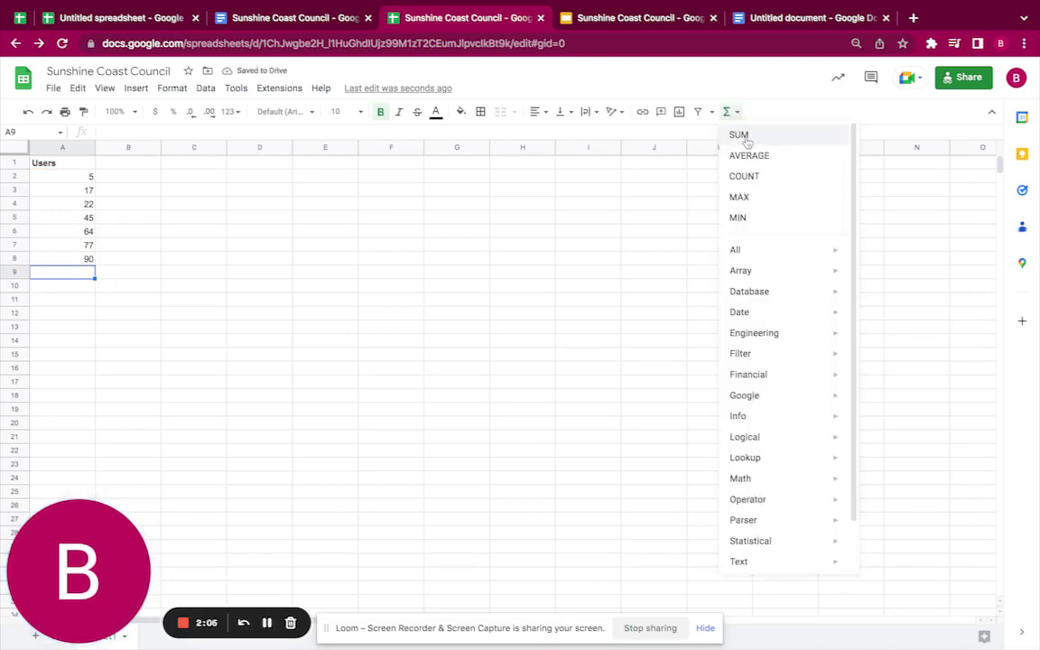
click(746, 135)
click(84, 180)
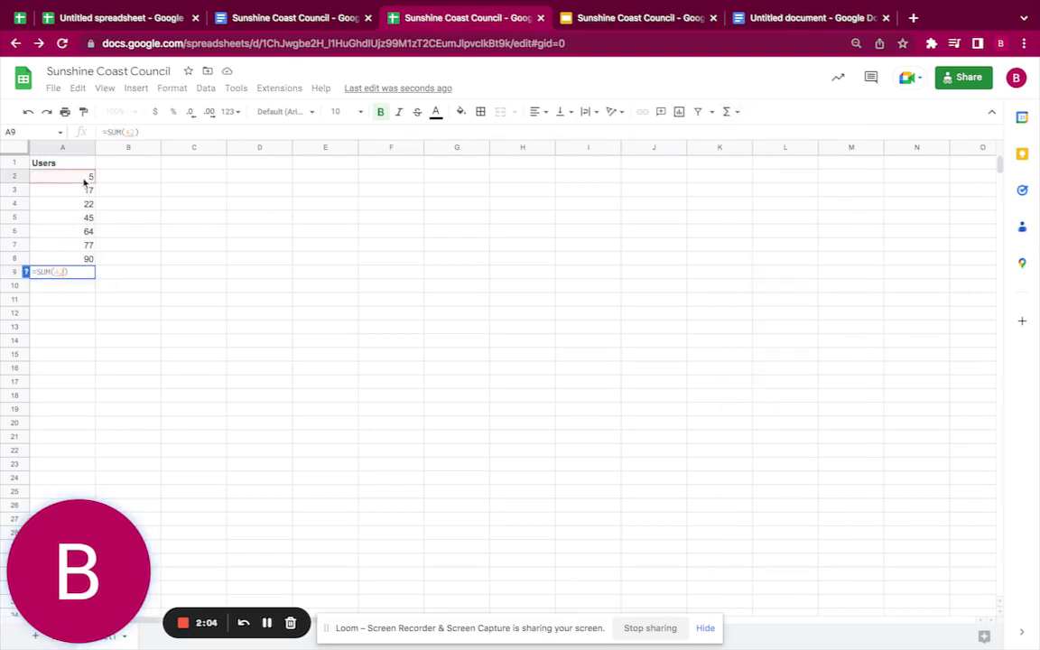
drag(84, 183, 87, 259)
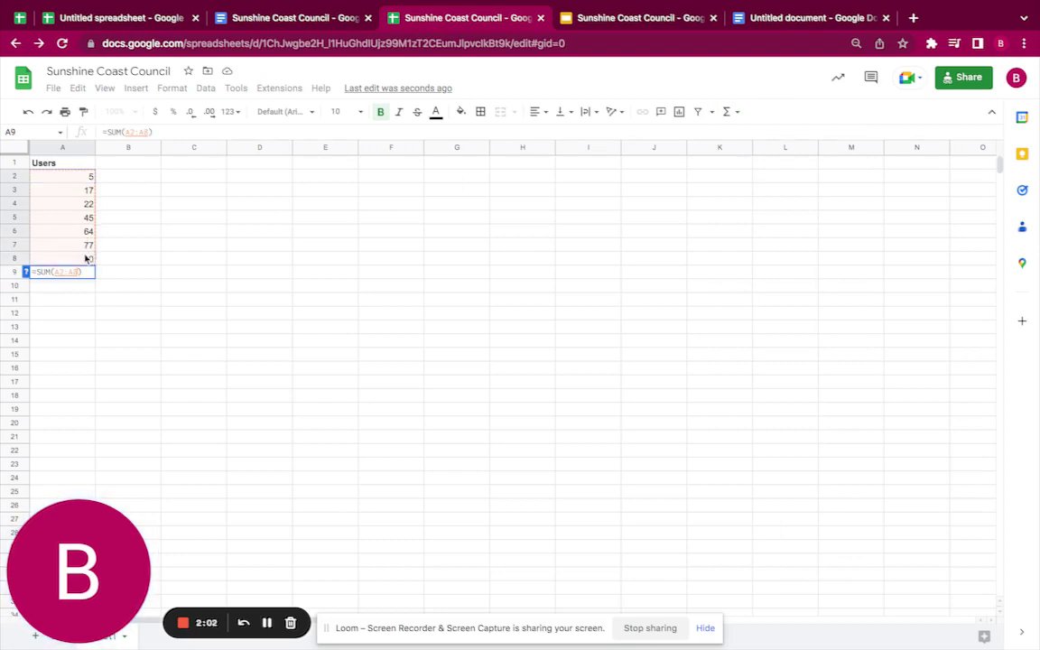
key(Return)
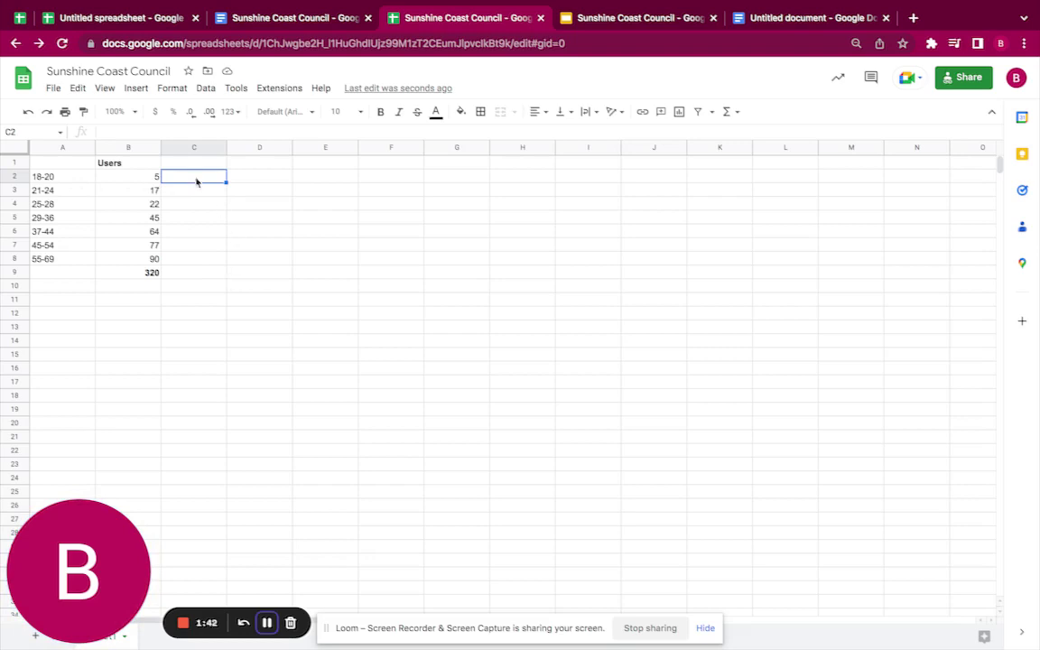
Step: Enter =B2/$B$9 in C2, autofill it down column C, and clear the 100.00% in C9
text(=)
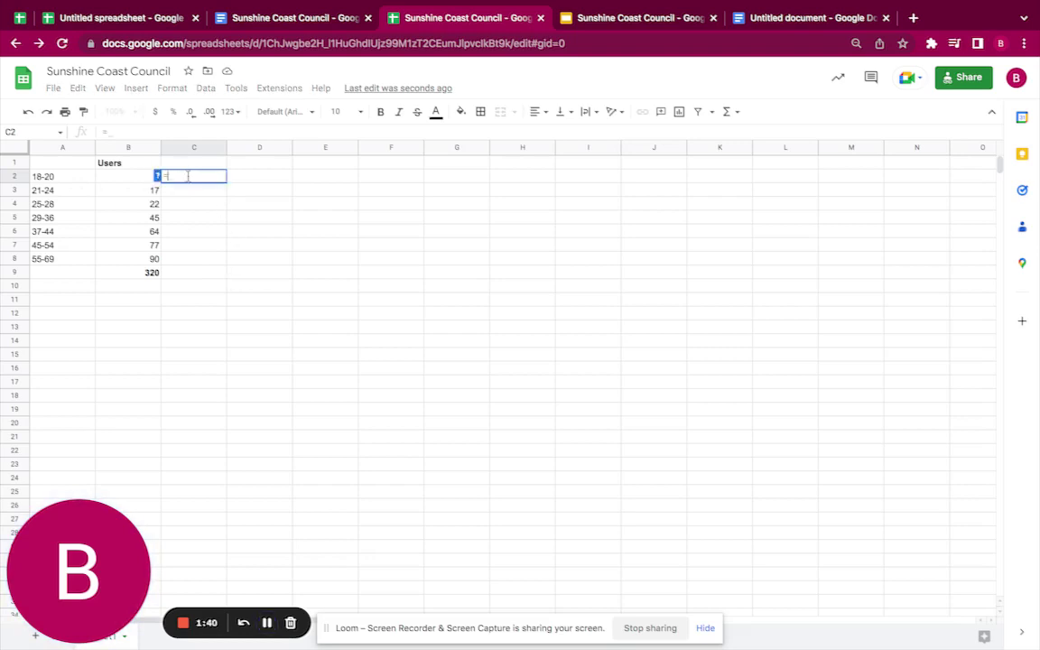
click(140, 179)
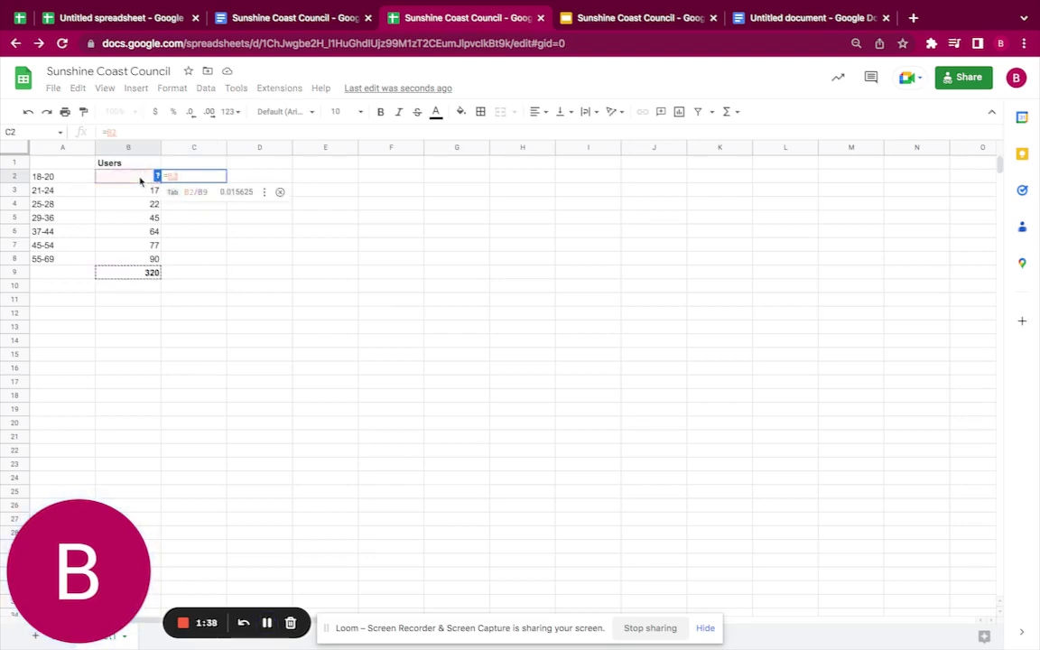
text(/)
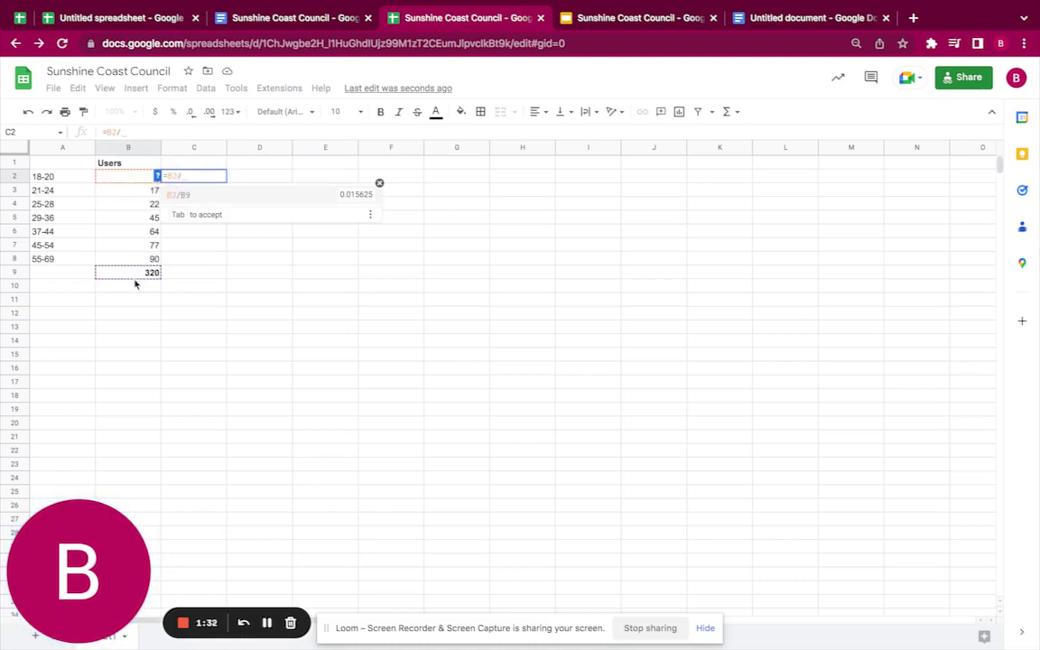
text($)
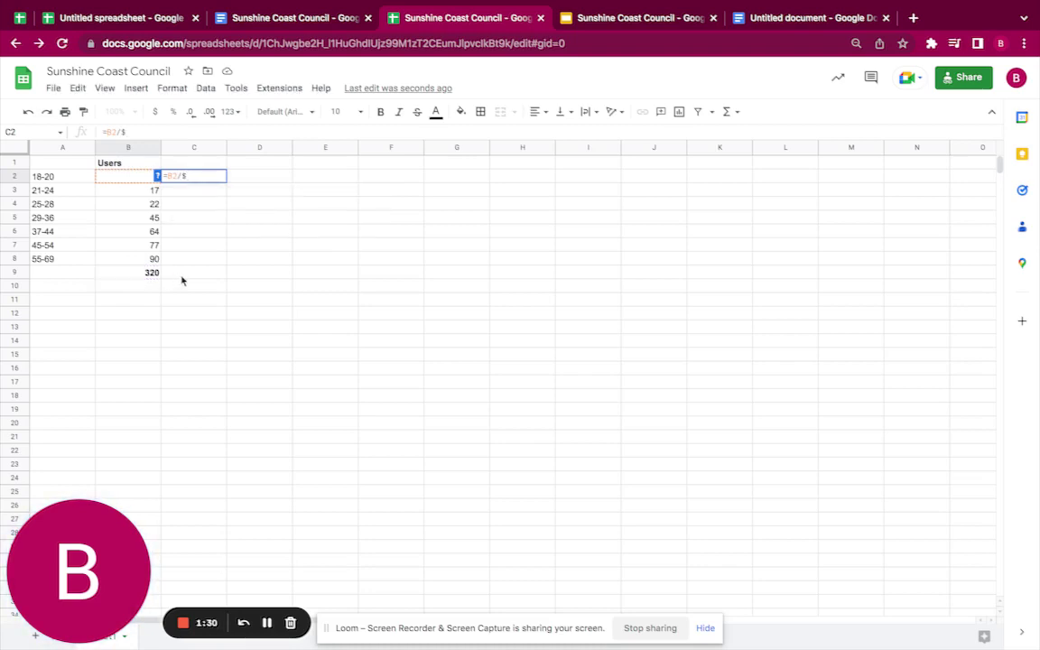
text(A)
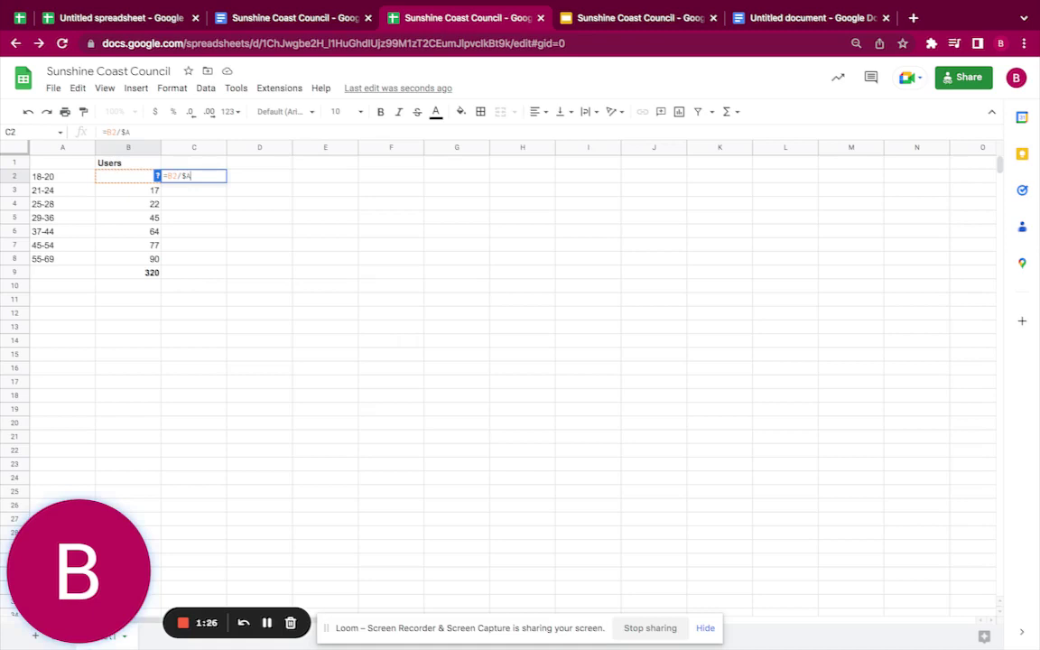
text($9)
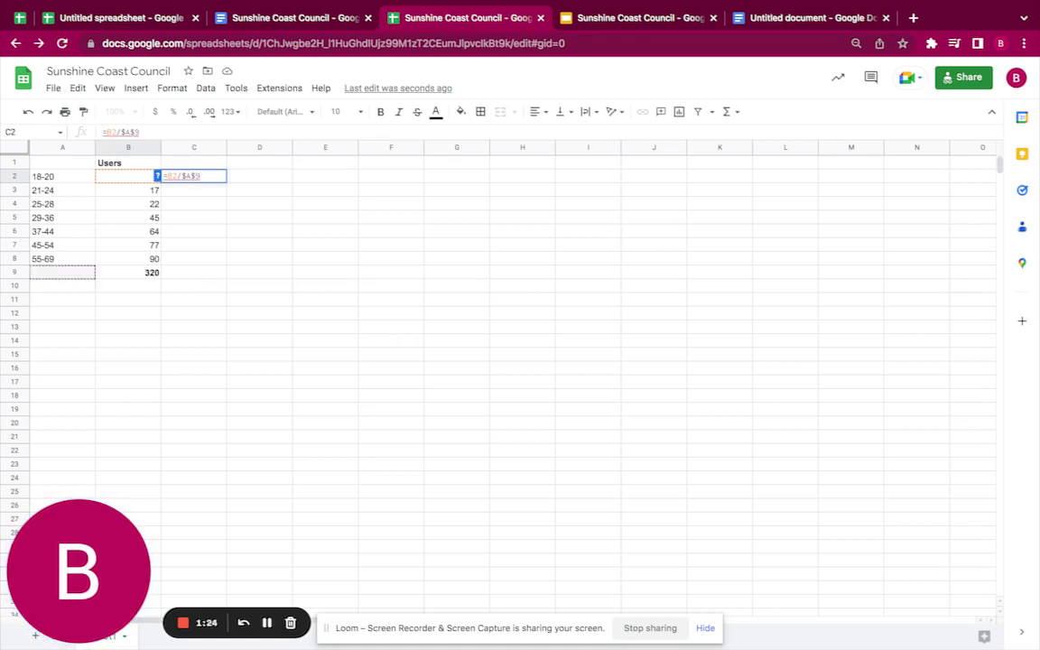
key(BackSpace)
key(BackSpace)
key(BackSpace)
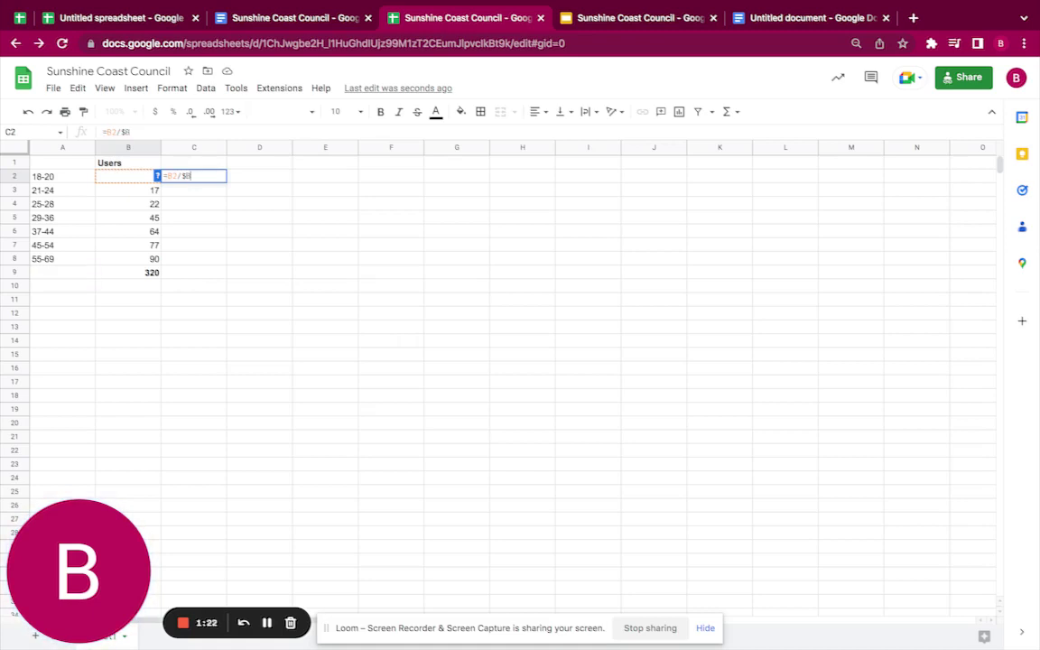
text(B$9)
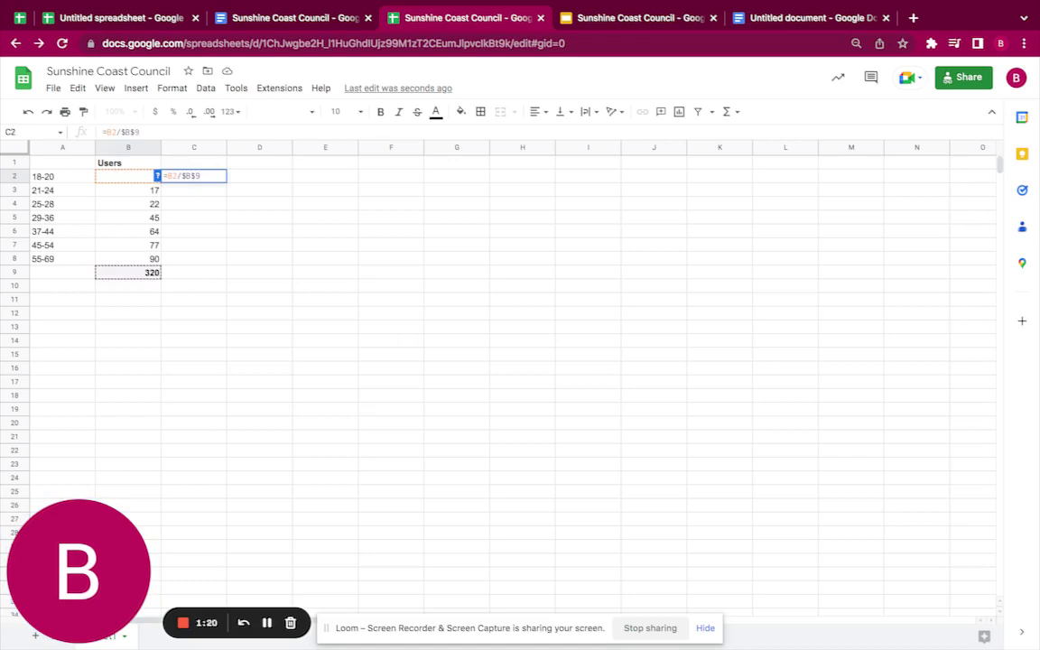
key(Return)
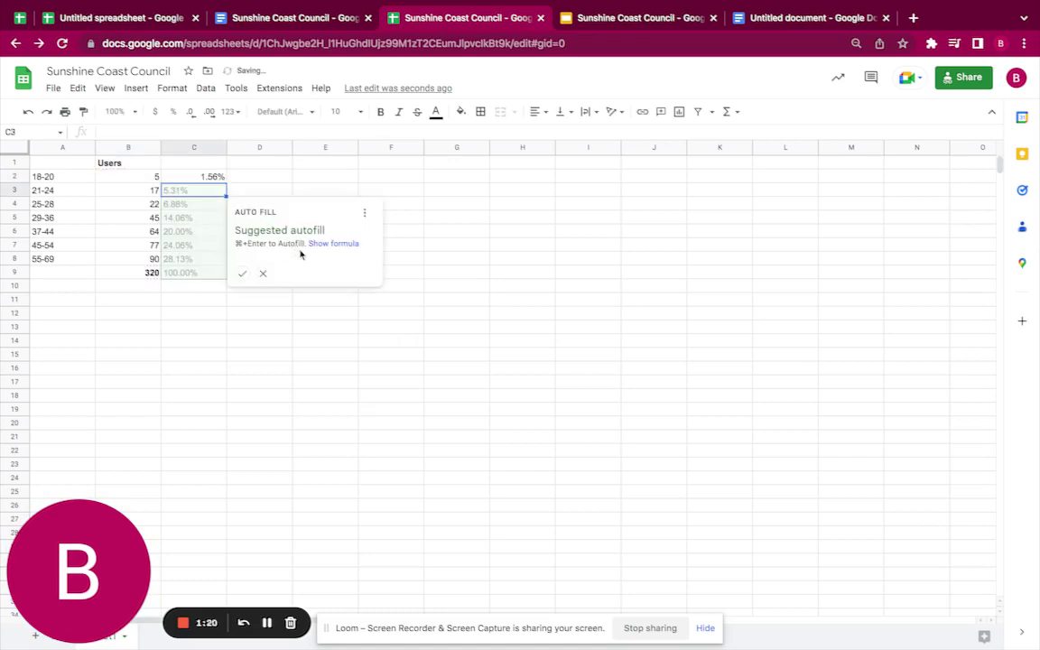
click(242, 273)
click(208, 273)
key(Delete)
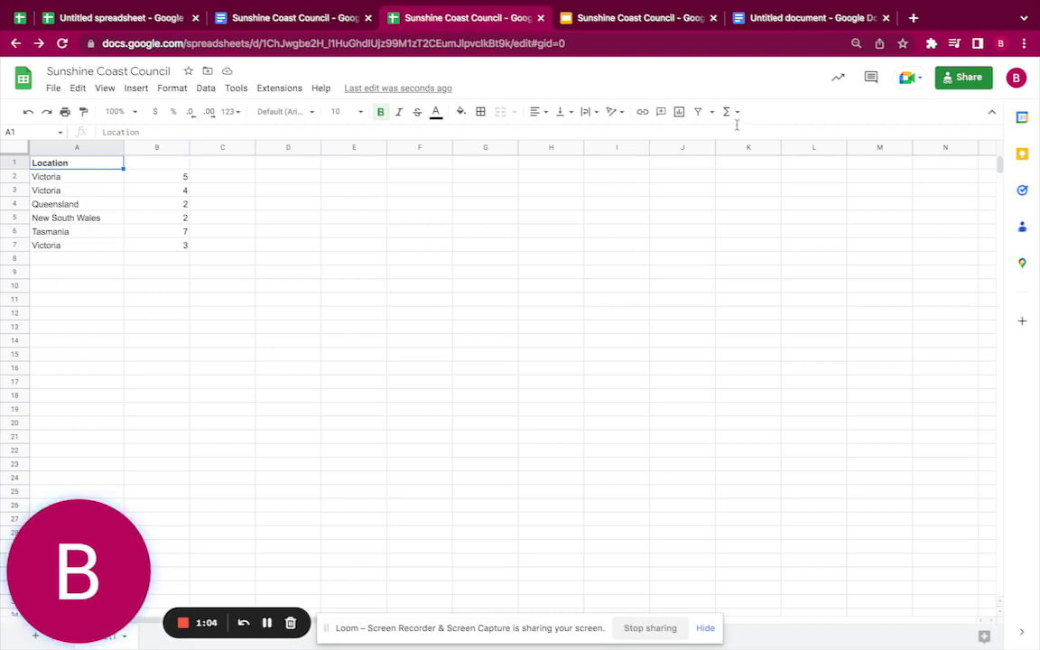
Step: Create a filter and set the Location column to show only Victoria, found by searching 'Vict'
click(700, 112)
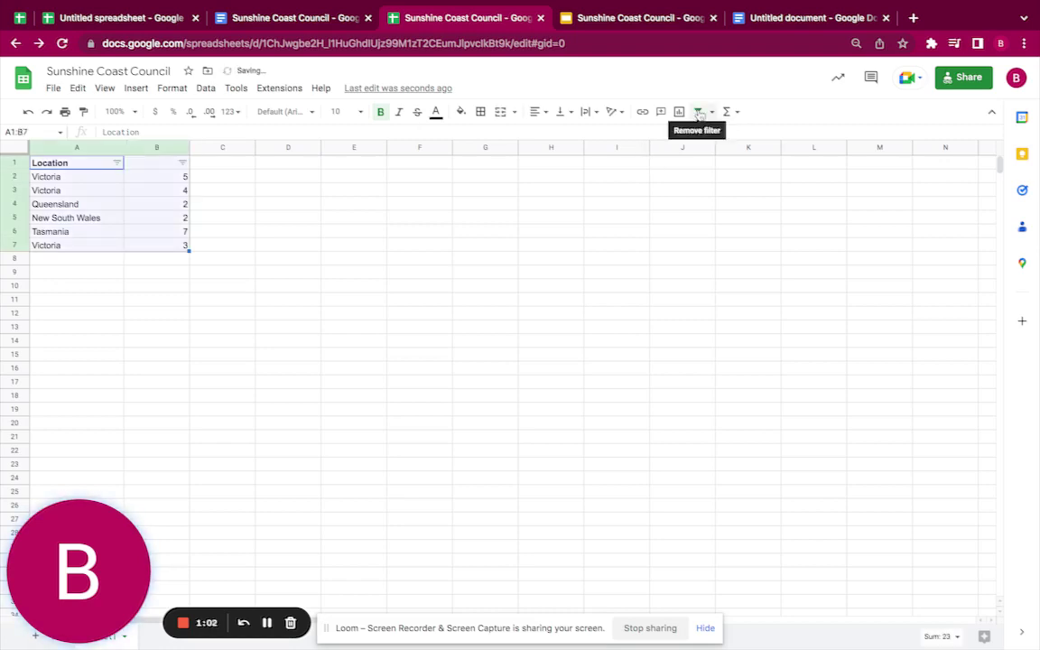
click(117, 164)
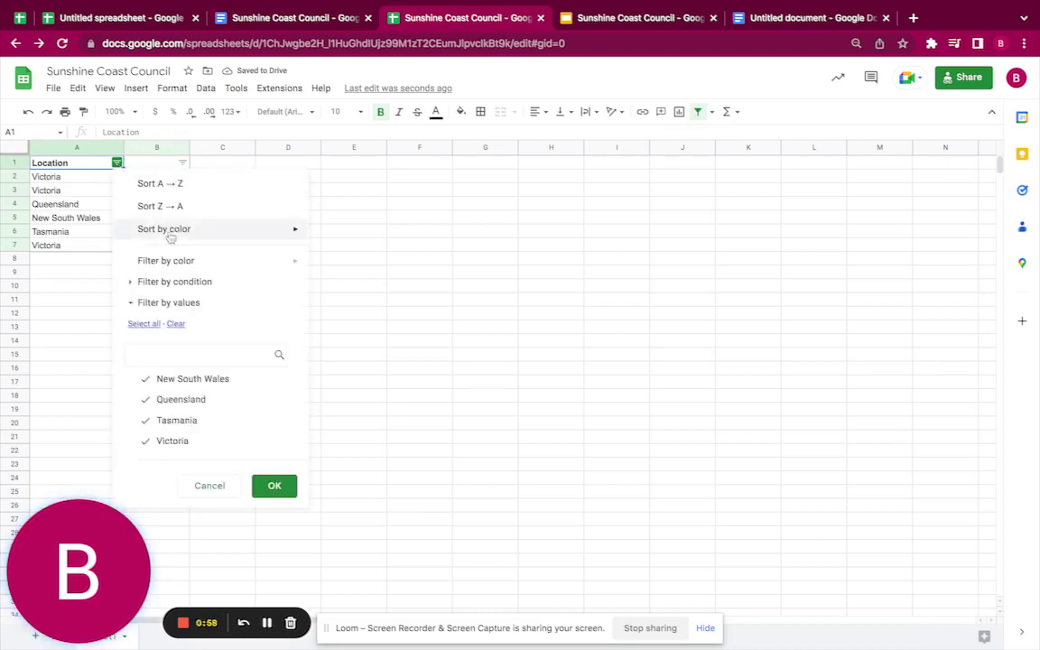
click(175, 324)
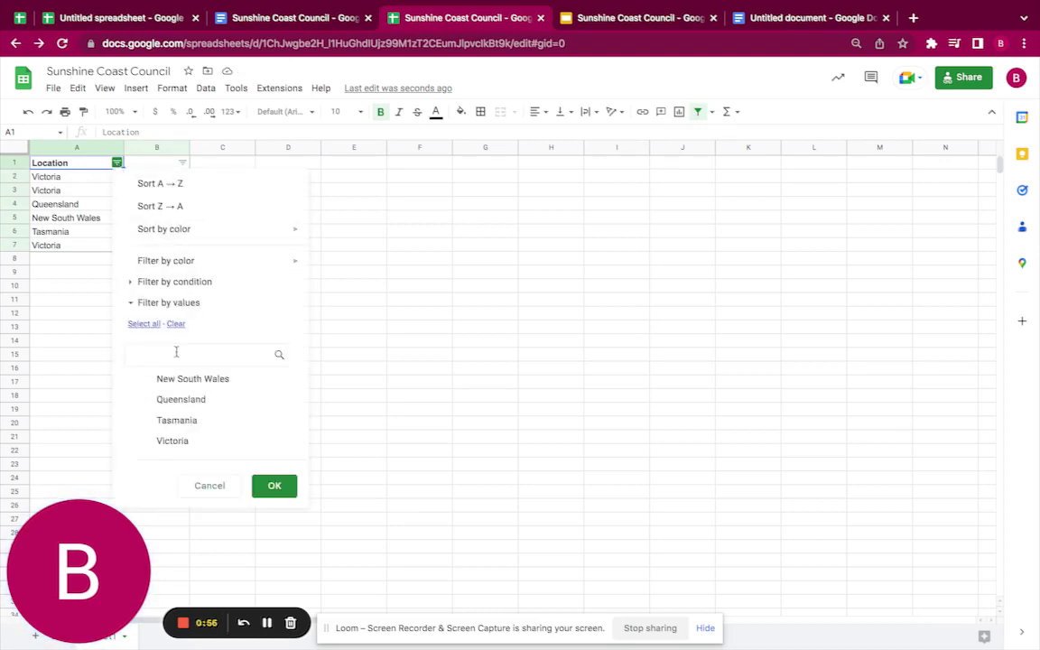
click(176, 352)
text(Vict)
key(BackSpace)
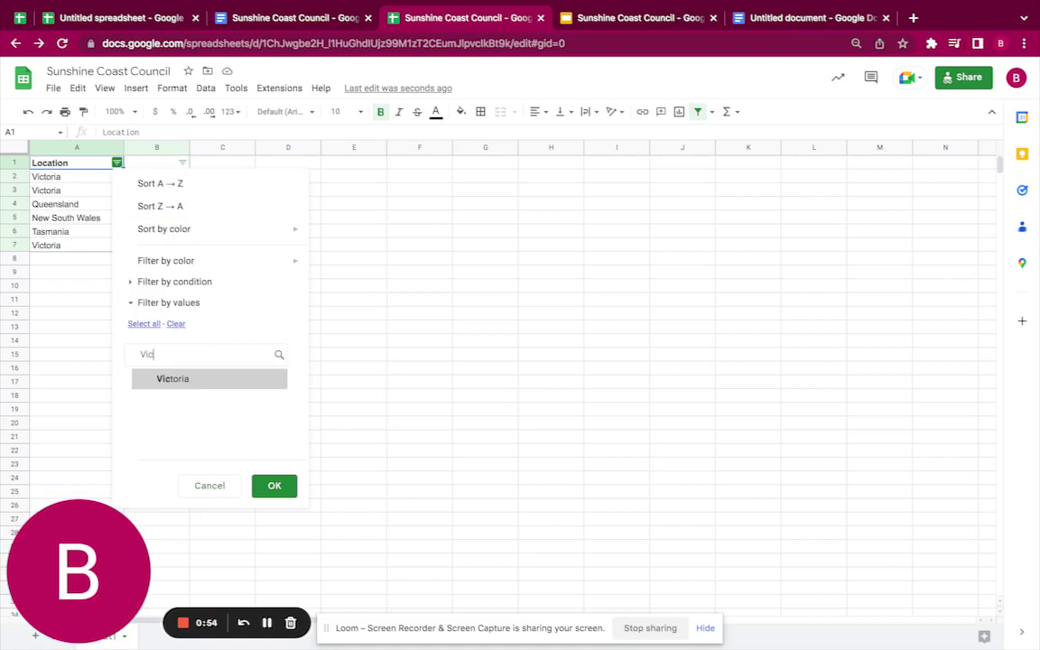
text(t)
click(206, 383)
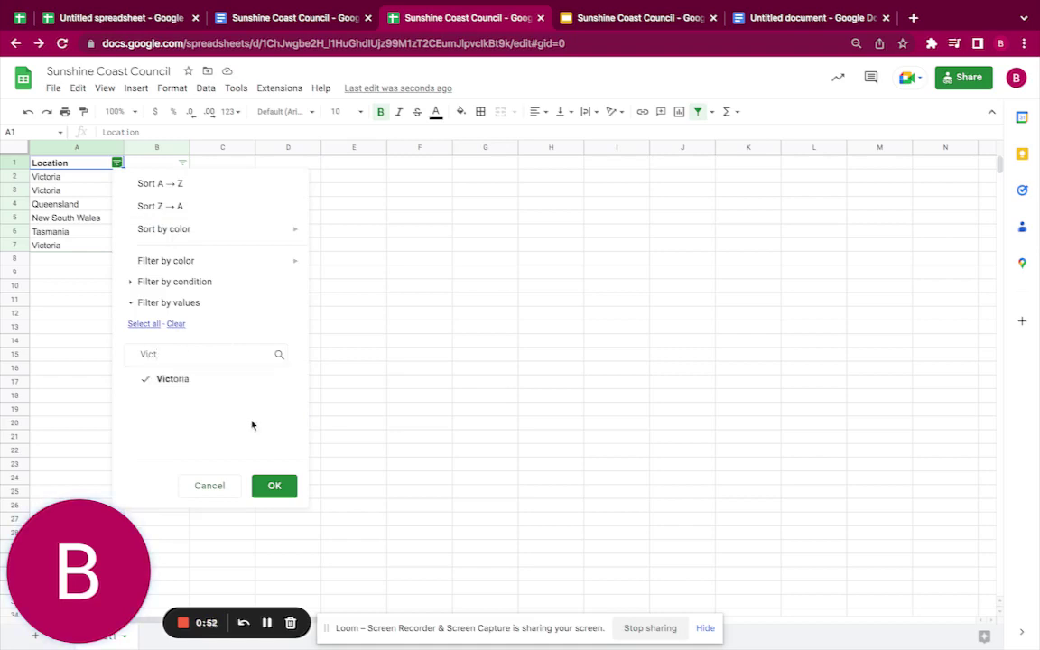
click(273, 486)
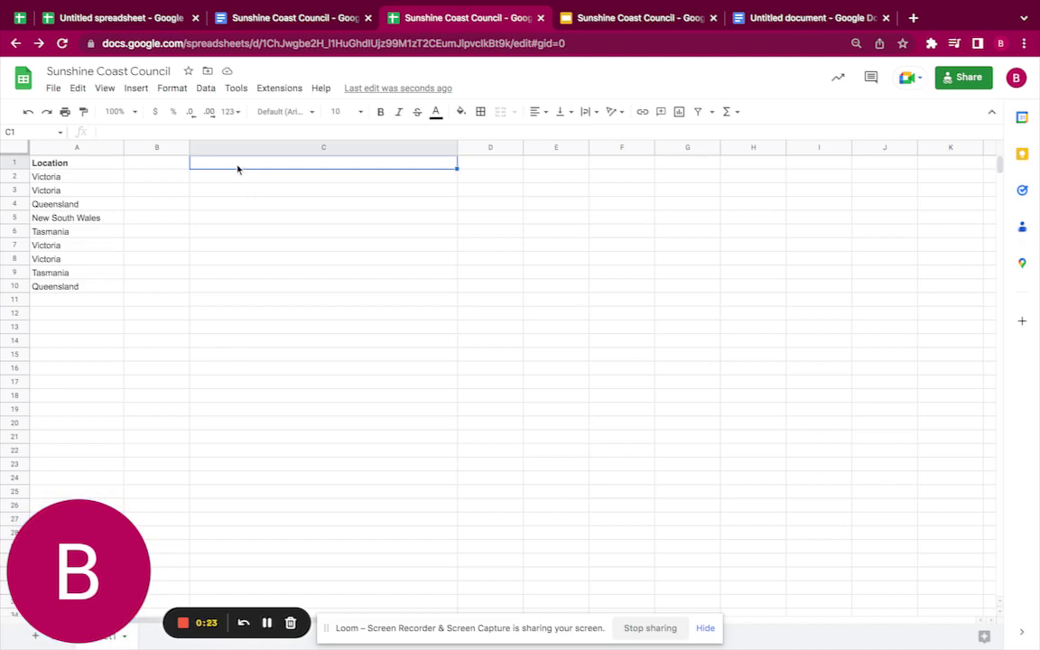
Step: Enter =COUNTIF(A2:A10,"Victoria") in C1, then select the Victoria cells to verify the 4
text(=CO)
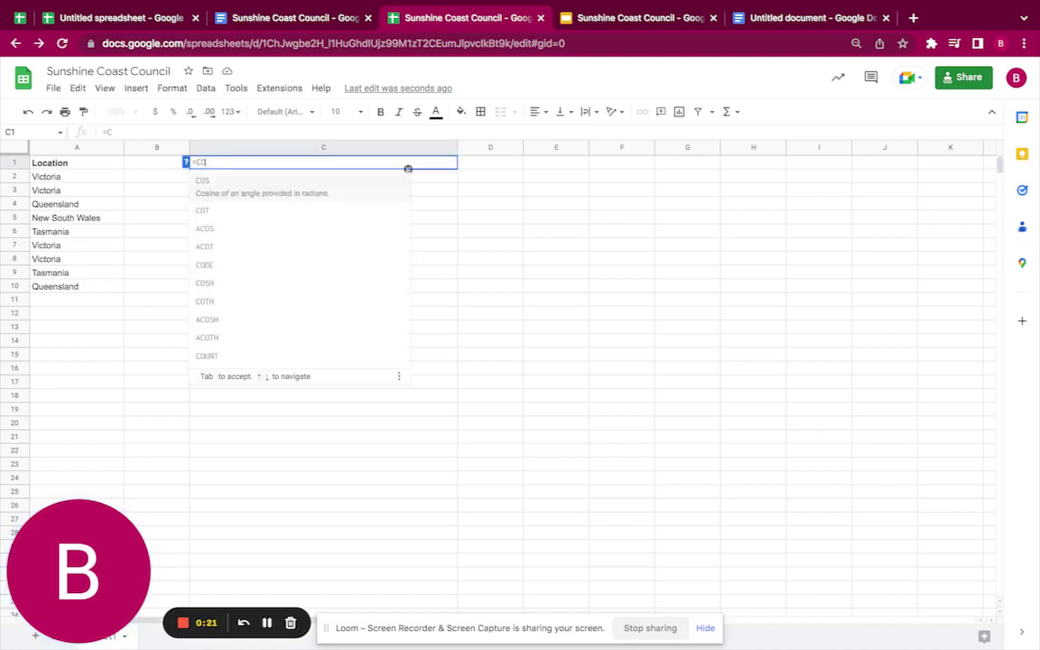
text(UNTIF()
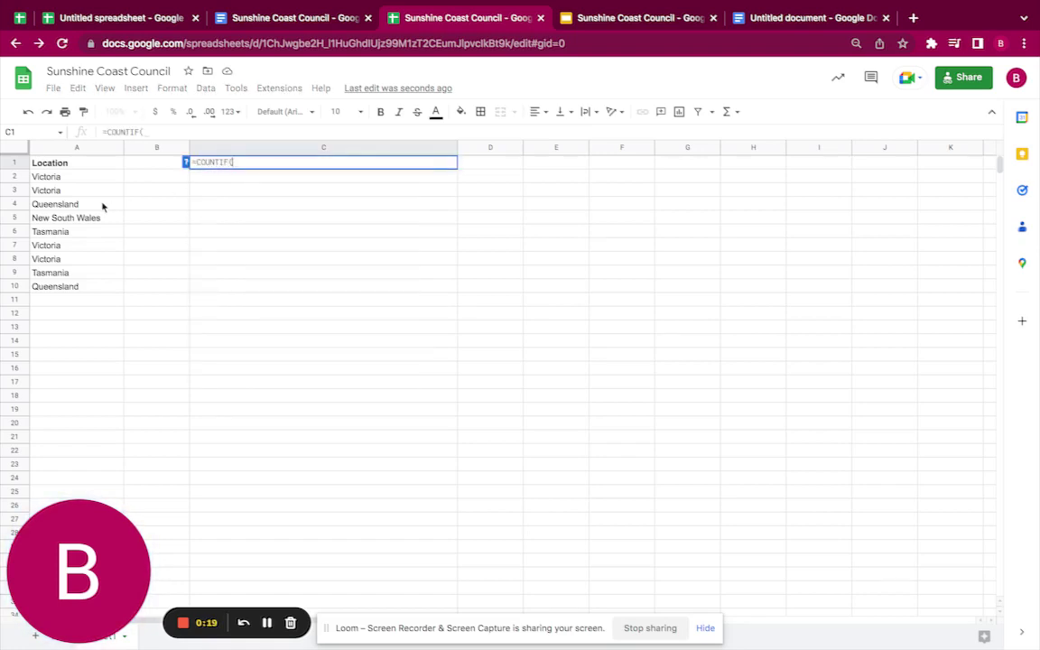
drag(81, 176, 92, 289)
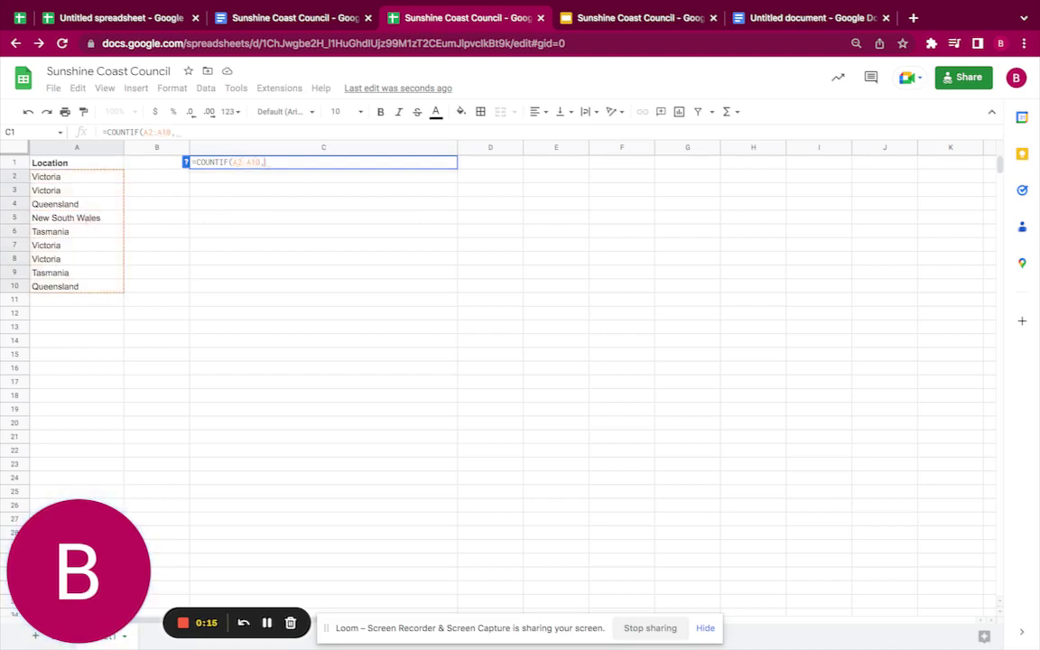
text(,"V)
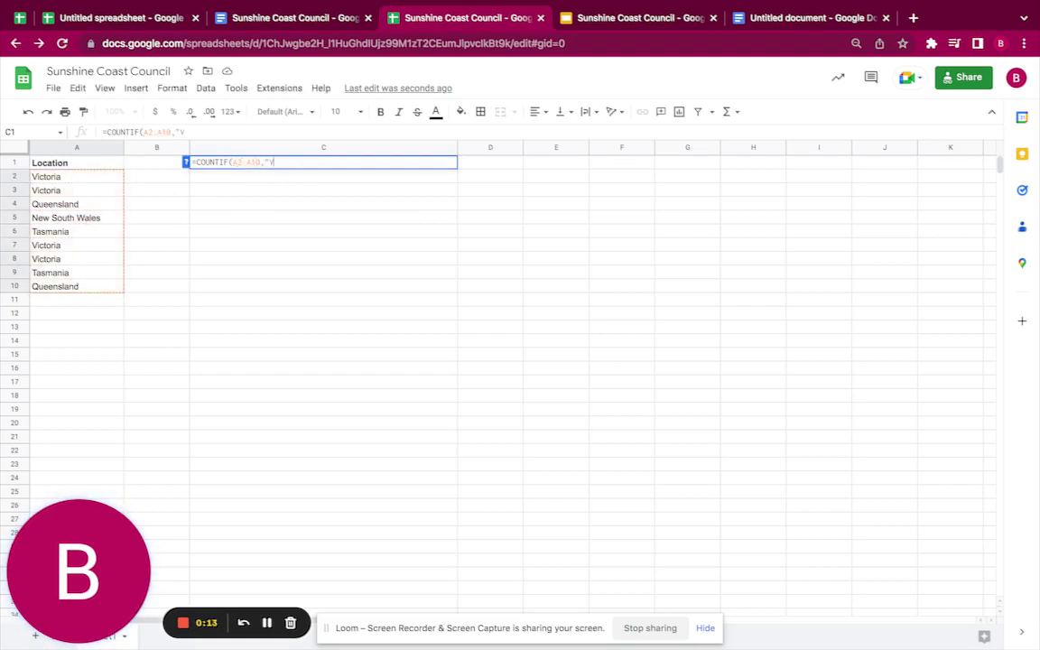
text(ictoria)
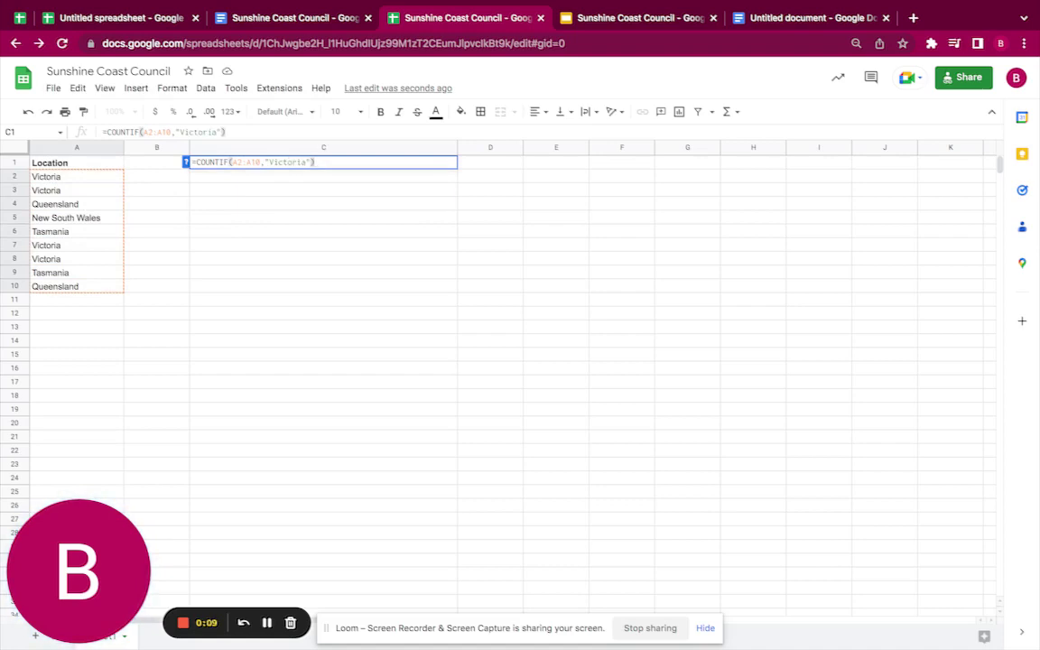
key(Return)
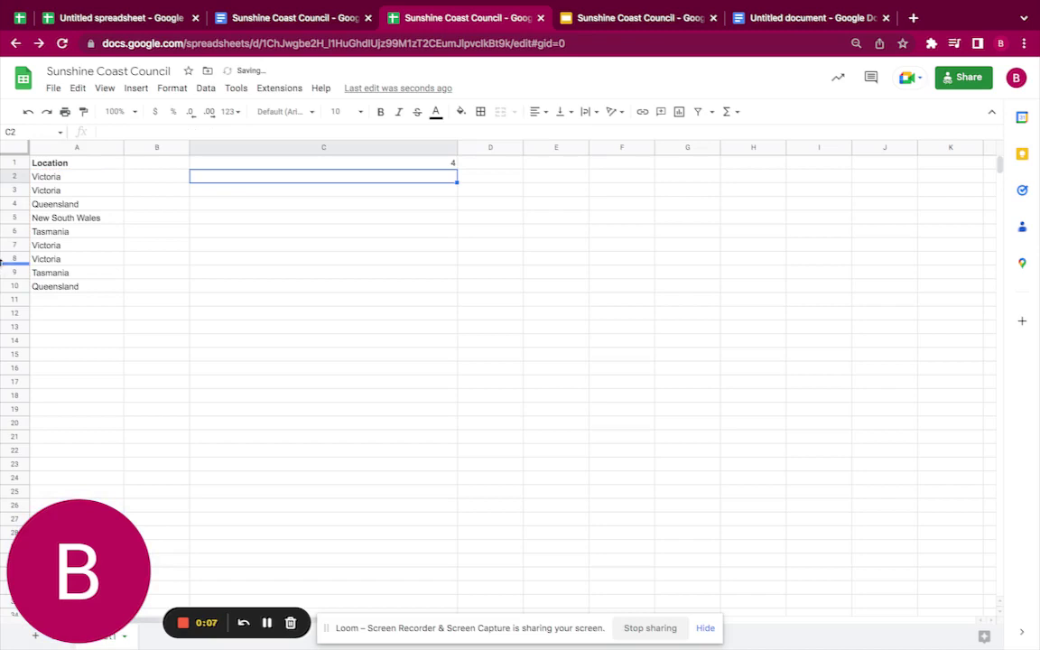
drag(81, 175, 78, 188)
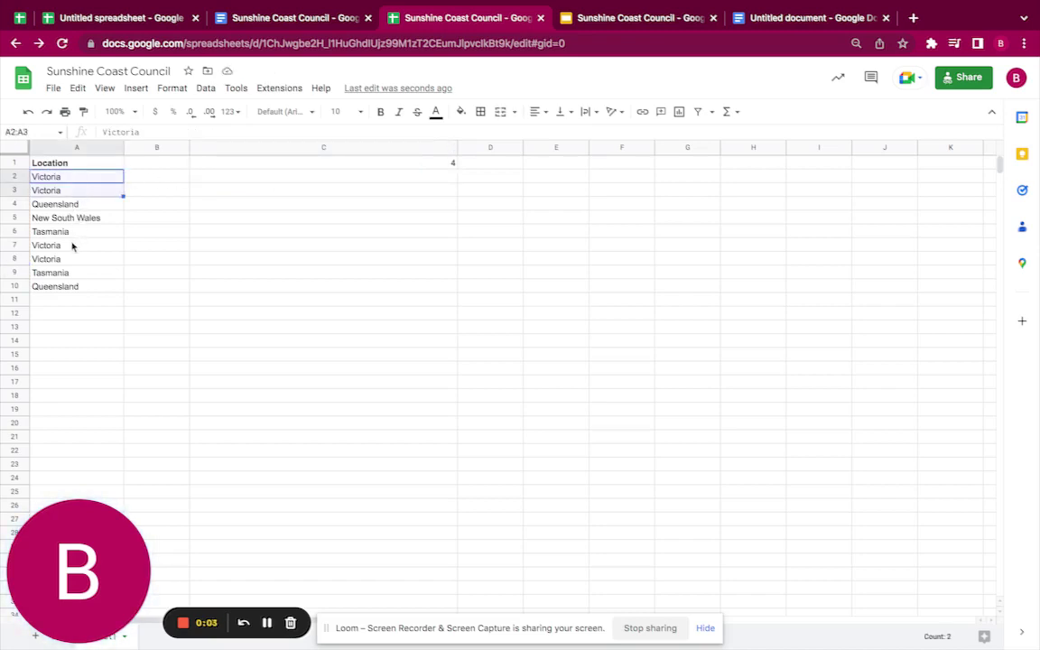
drag(71, 246, 72, 257)
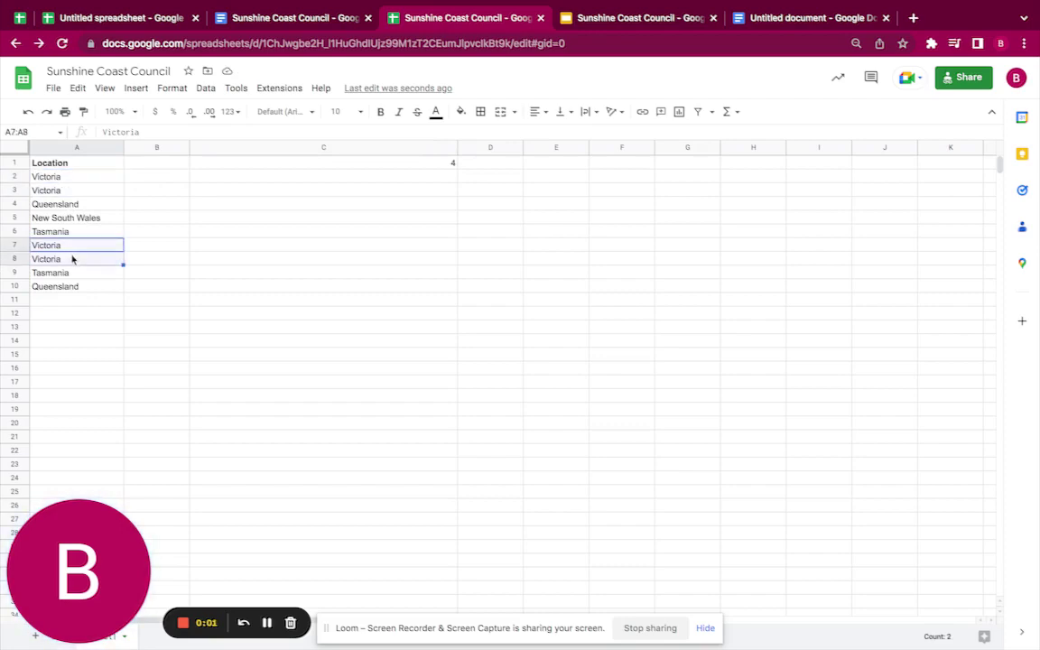